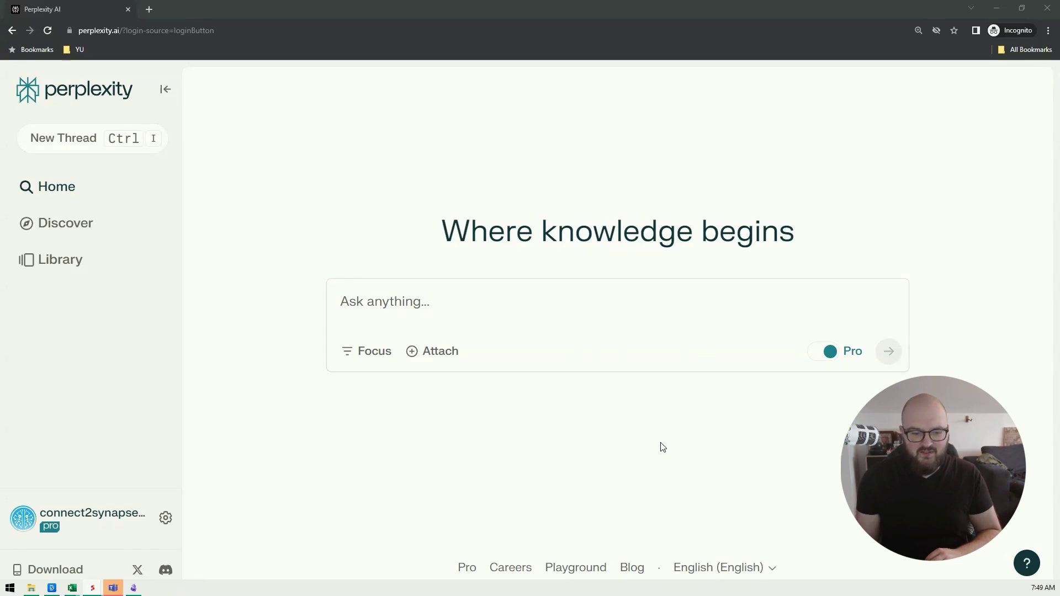
Place the cursor in the Ask anything box on the Perplexity home page
left_click(445, 316)
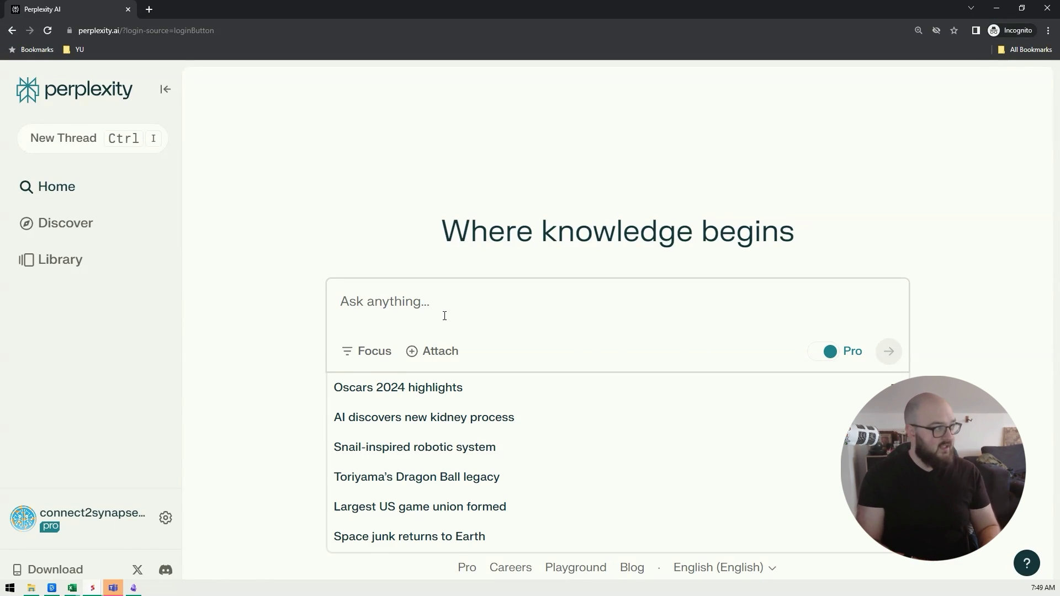
Ask 'Teach me about obsidian', browse the full list of 30 sources, and expand the Pro Search steps
type("Teach me about ")
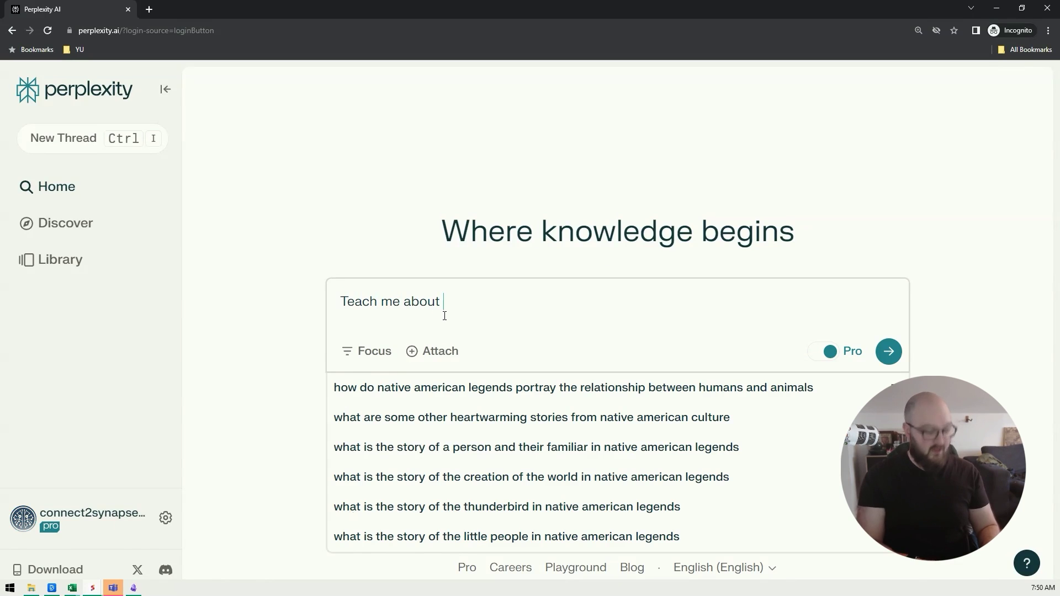
type("obsidian")
key("Return")
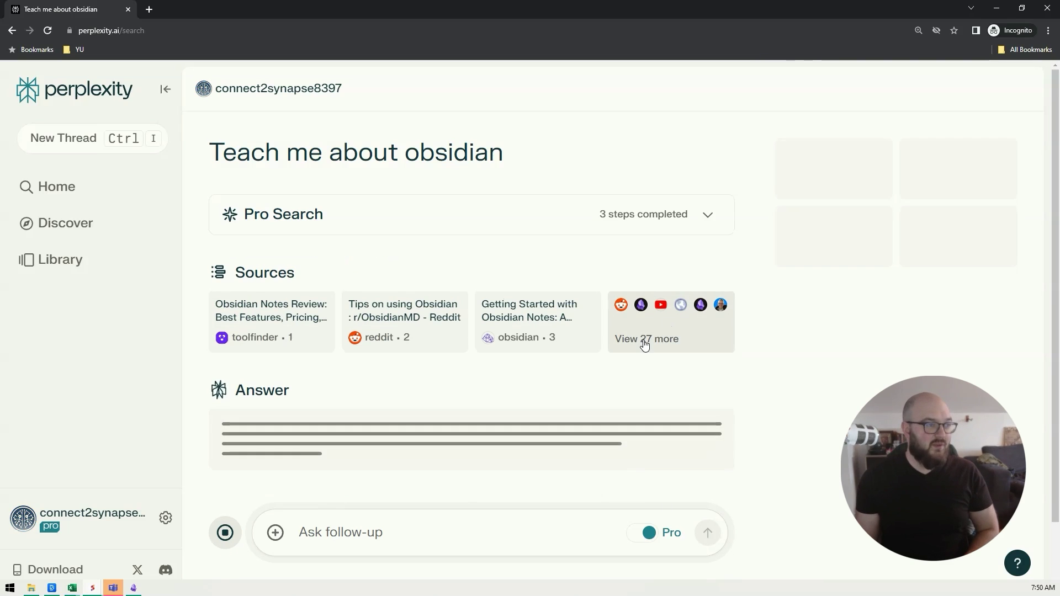
left_click(638, 343)
scroll(852, 351, "down", 10)
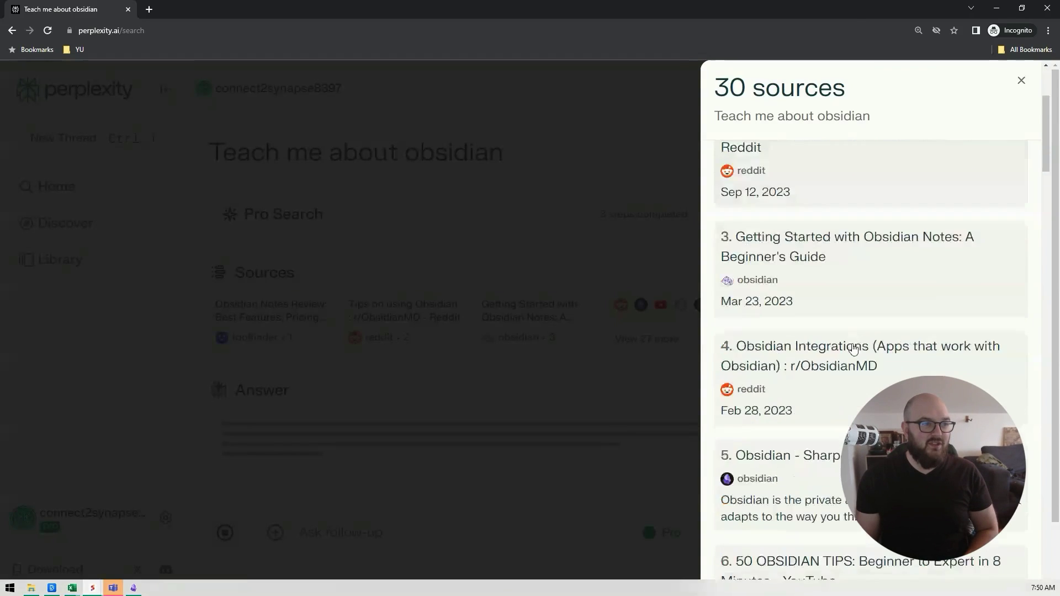
scroll(852, 351, "up", 10)
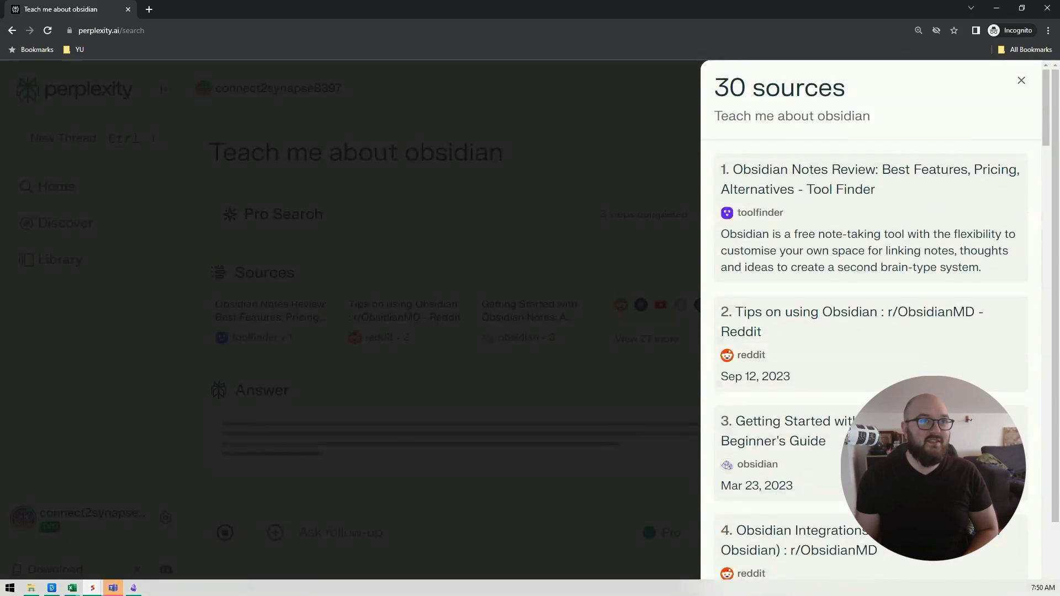
left_click(1021, 80)
left_click(704, 214)
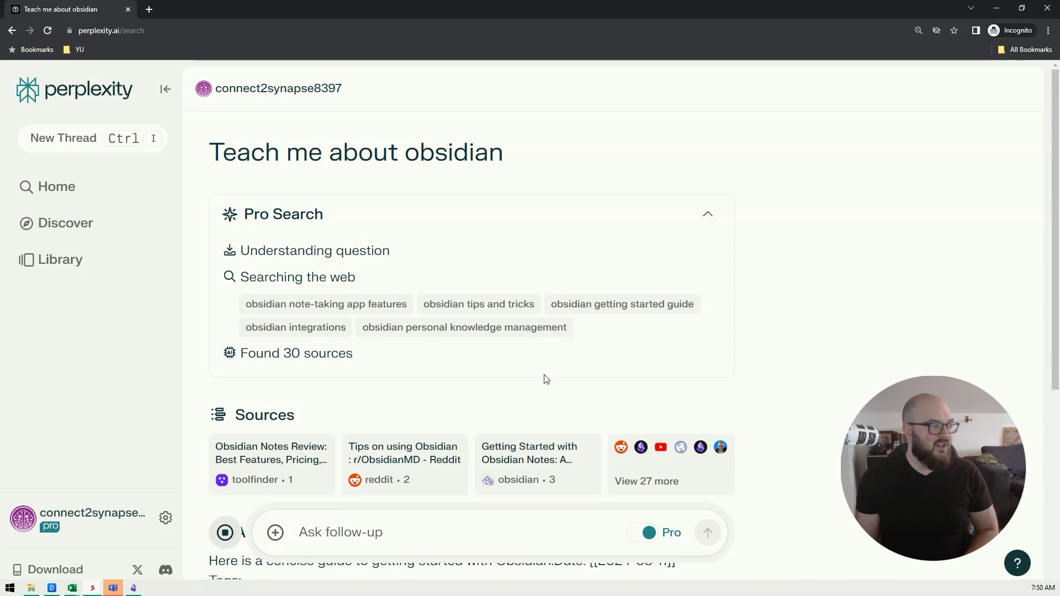
Read through the Claude 3 Opus answer on Obsidian, highlighting its opening date and tags lines
scroll(547, 380, "down", 5)
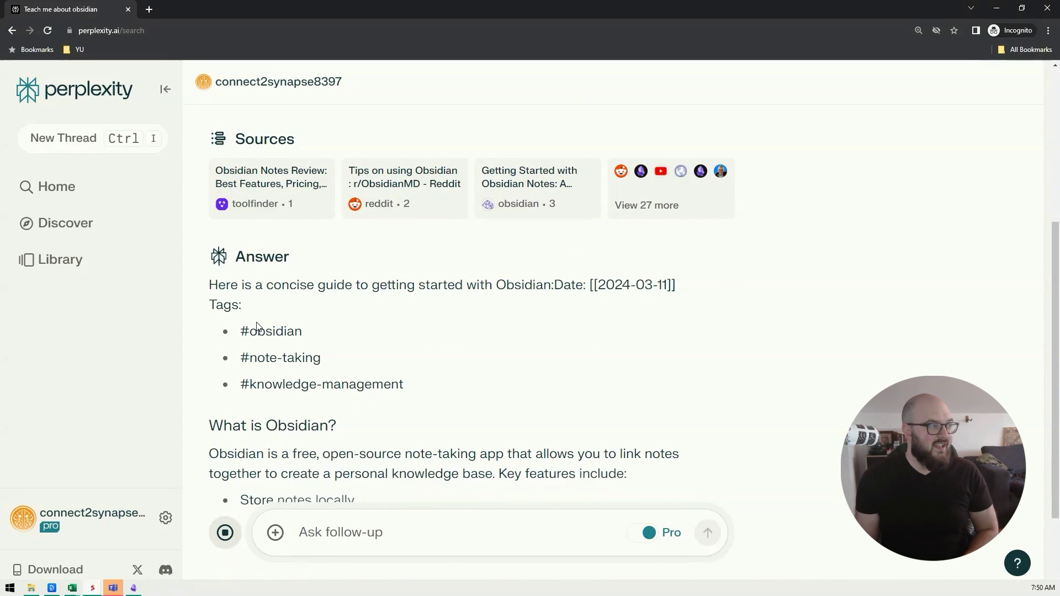
left_click_drag(223, 295, 450, 397)
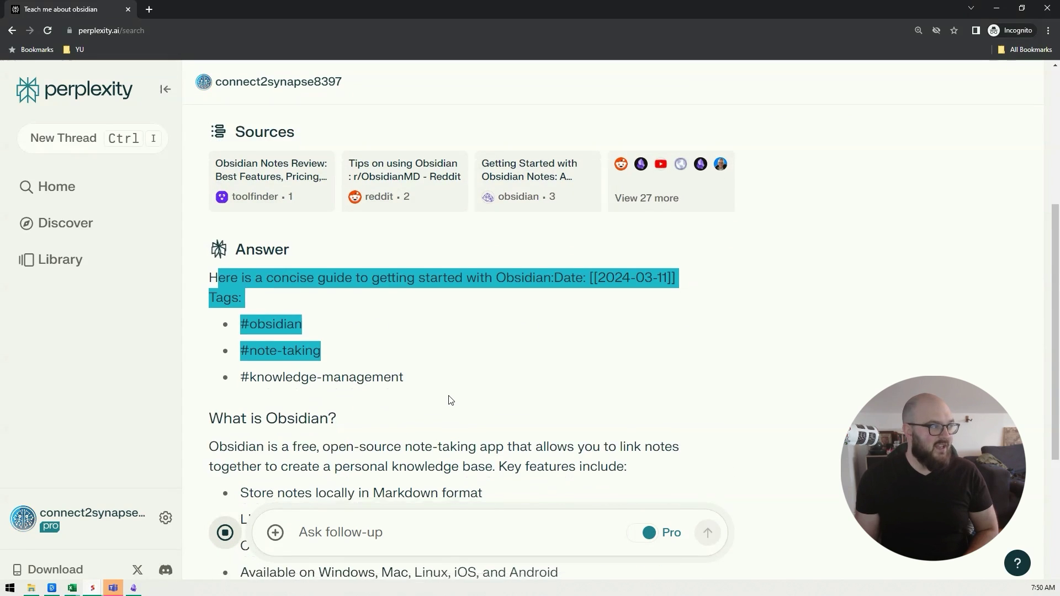
scroll(450, 398, "down", 2)
scroll(367, 402, "down", 7)
scroll(367, 403, "down", 6)
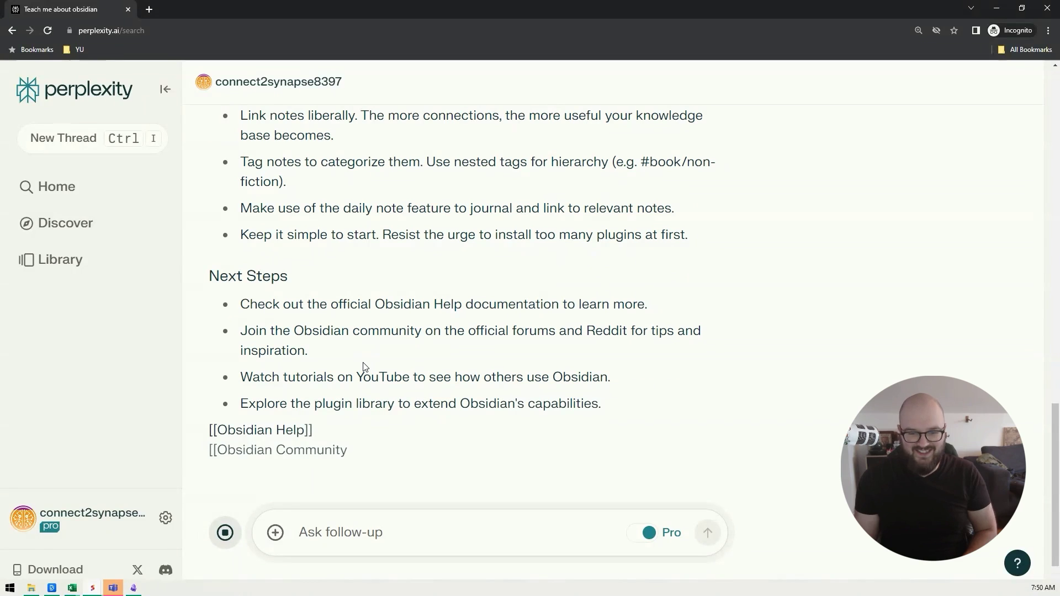
scroll(370, 359, "down", 2)
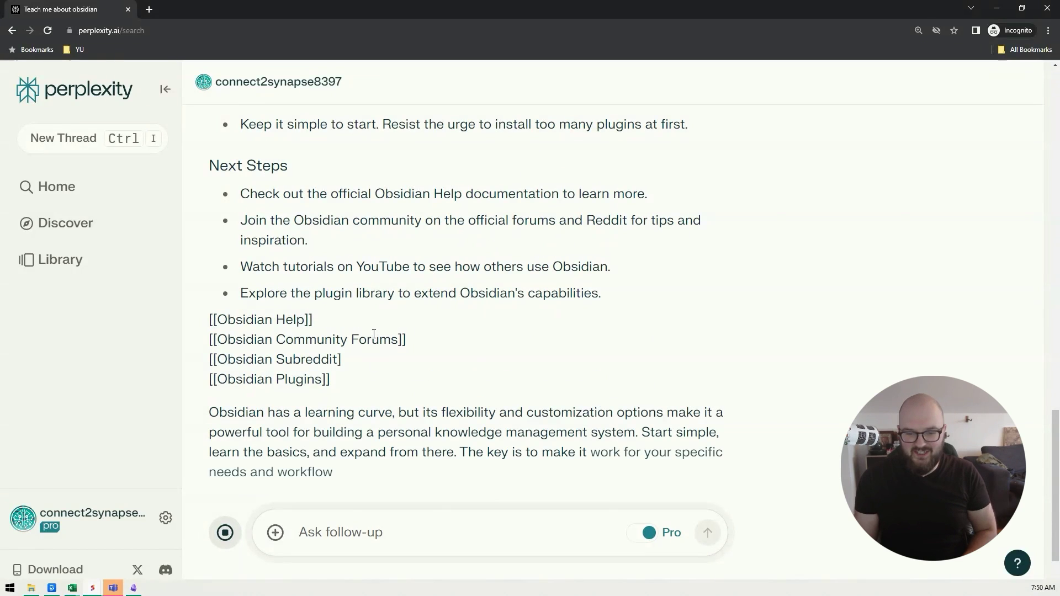
scroll(425, 349, "down", 2)
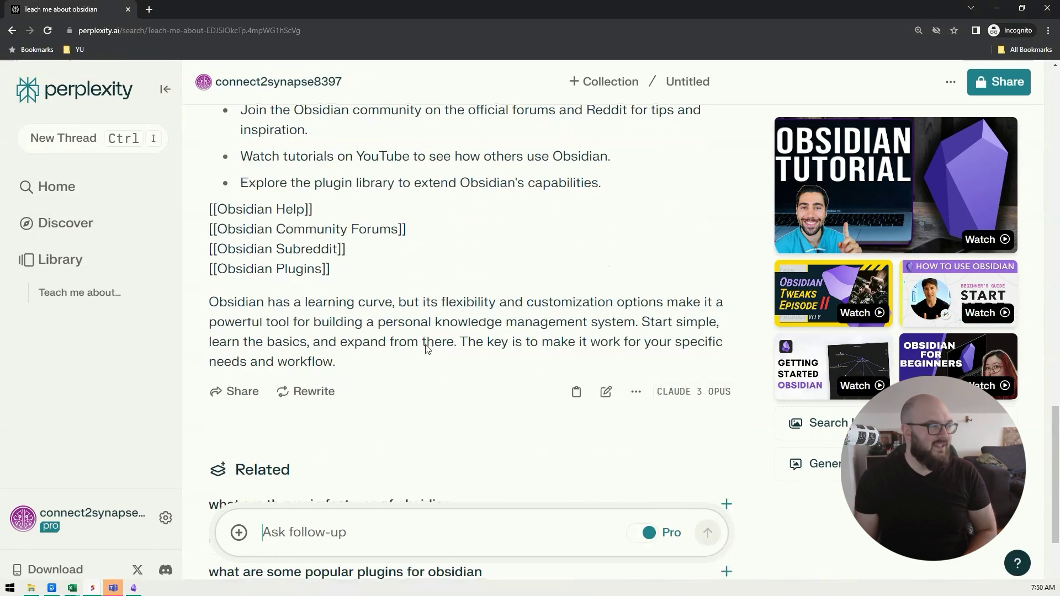
scroll(402, 379, "up", 1)
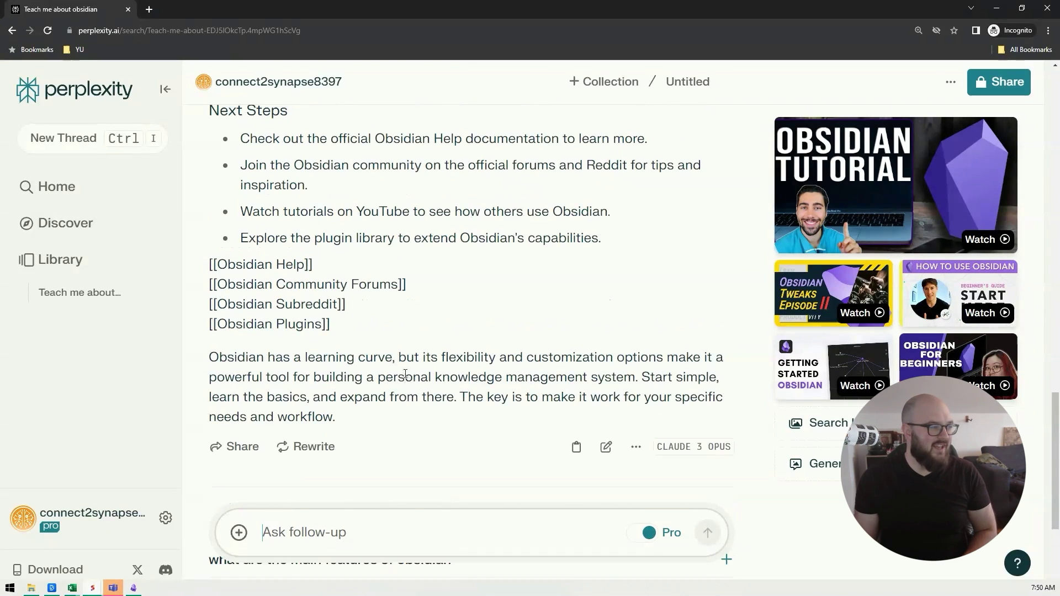
scroll(422, 397, "up", 8)
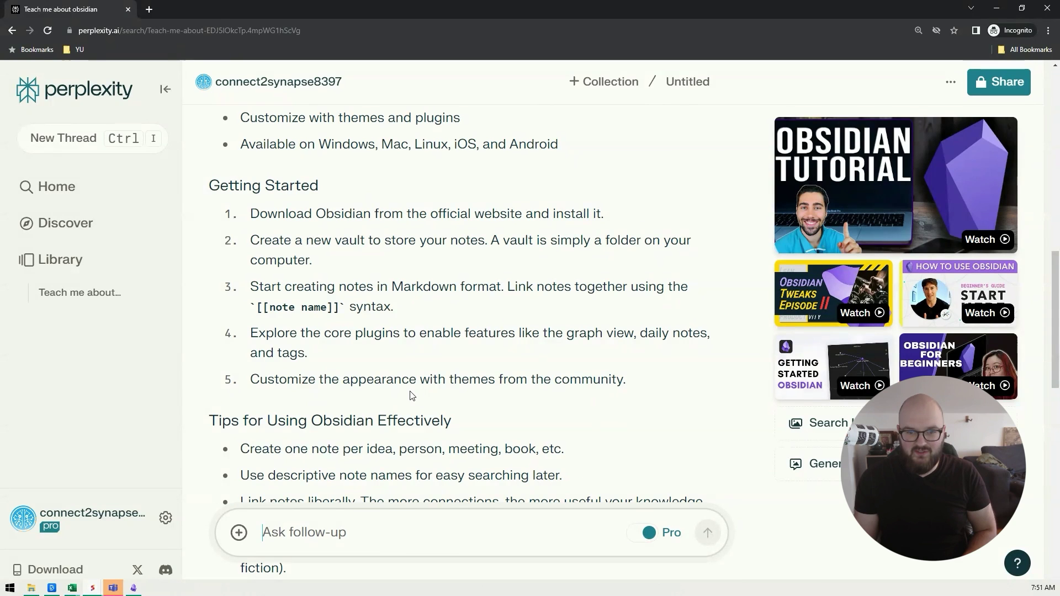
scroll(483, 362, "down", 5)
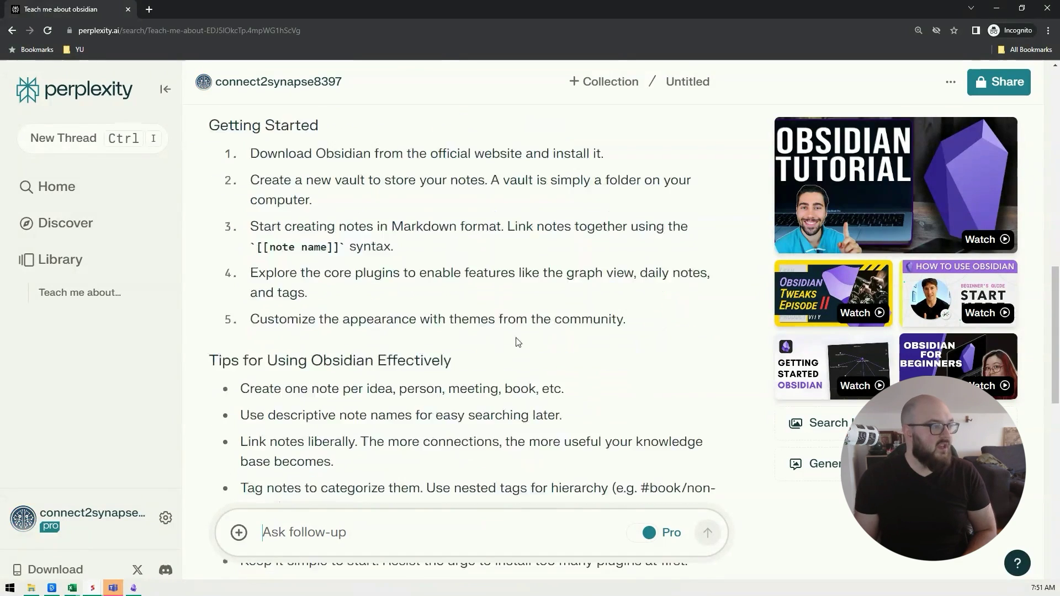
scroll(540, 332, "down", 7)
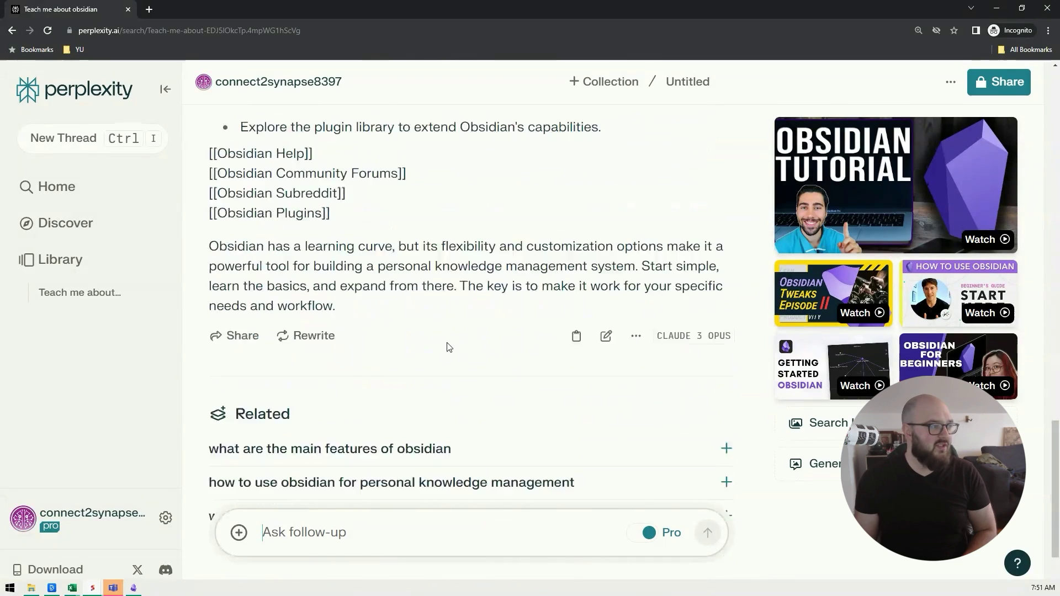
scroll(445, 345, "up", 12)
scroll(447, 340, "up", 10)
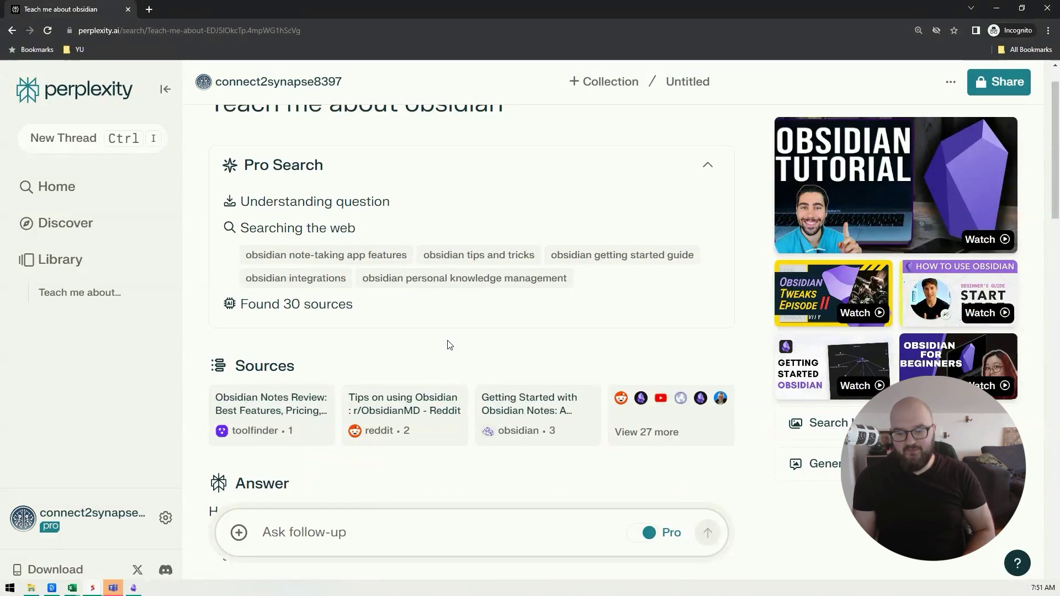
scroll(449, 340, "down", 2)
scroll(496, 371, "down", 15)
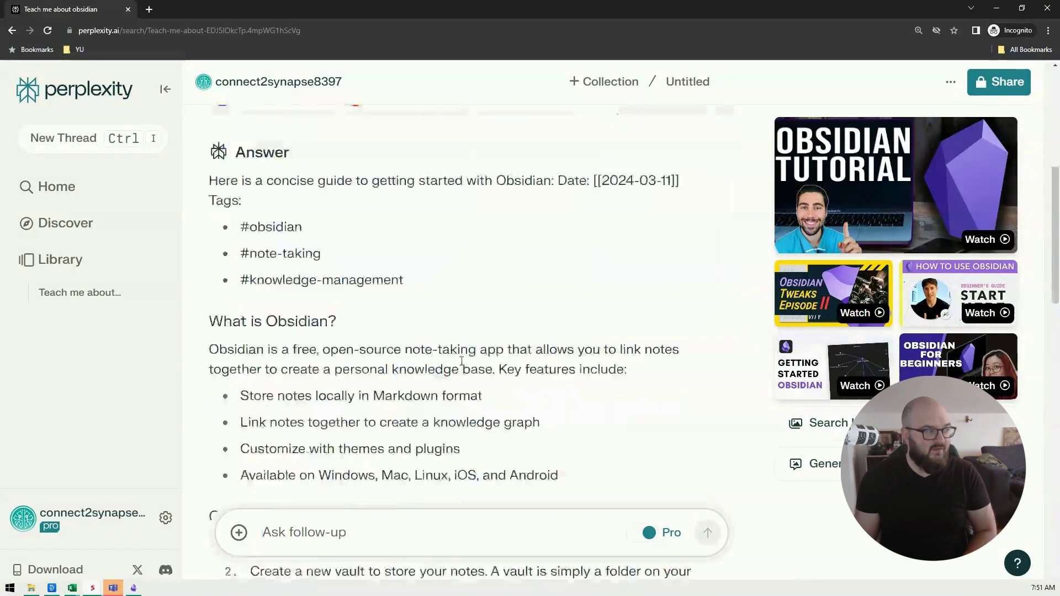
scroll(496, 370, "down", 4)
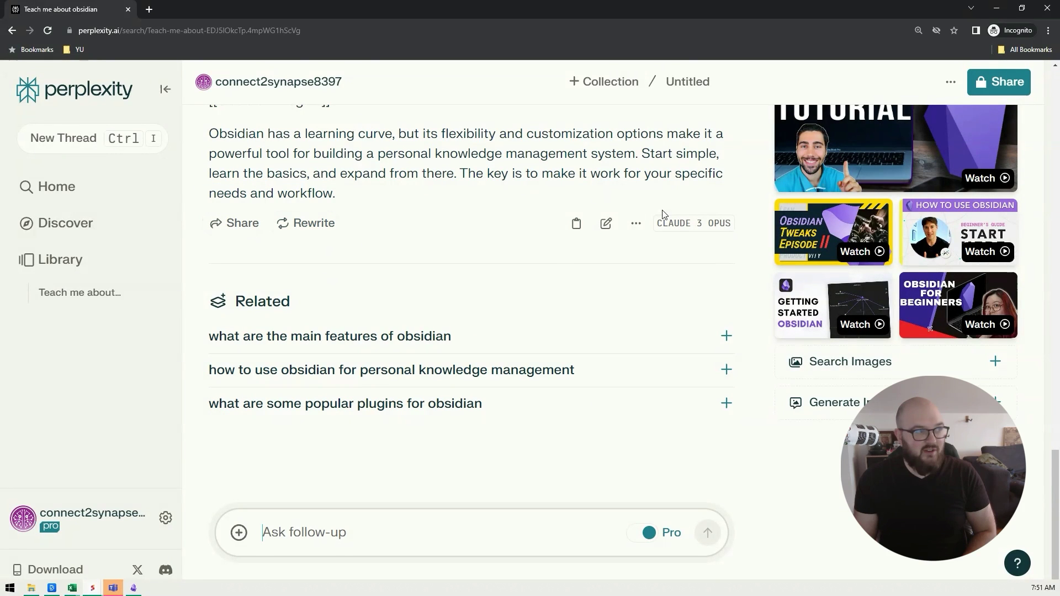
scroll(570, 253, "up", 15)
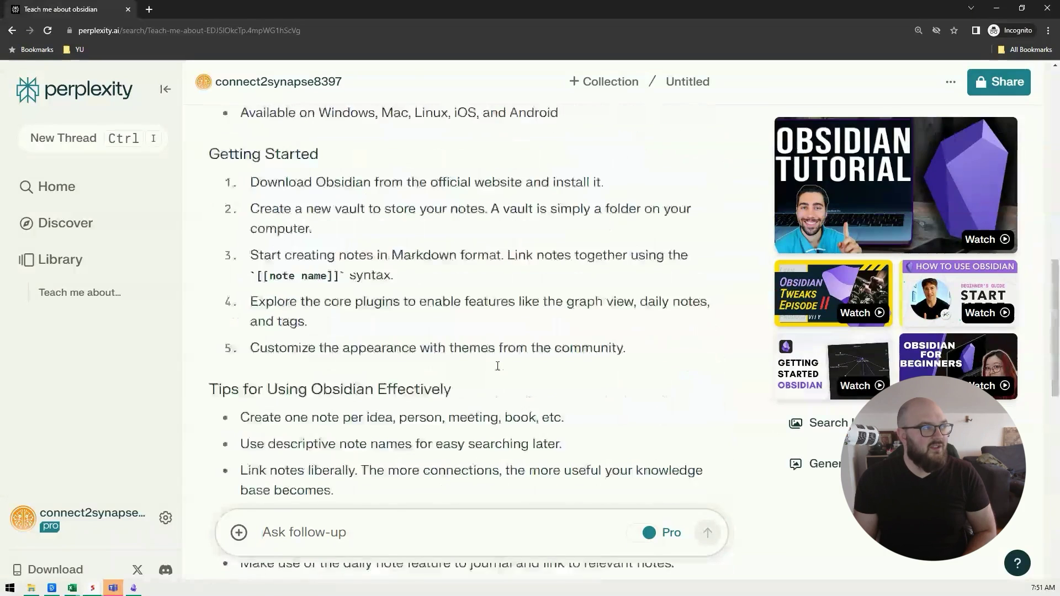
scroll(499, 368, "down", 4)
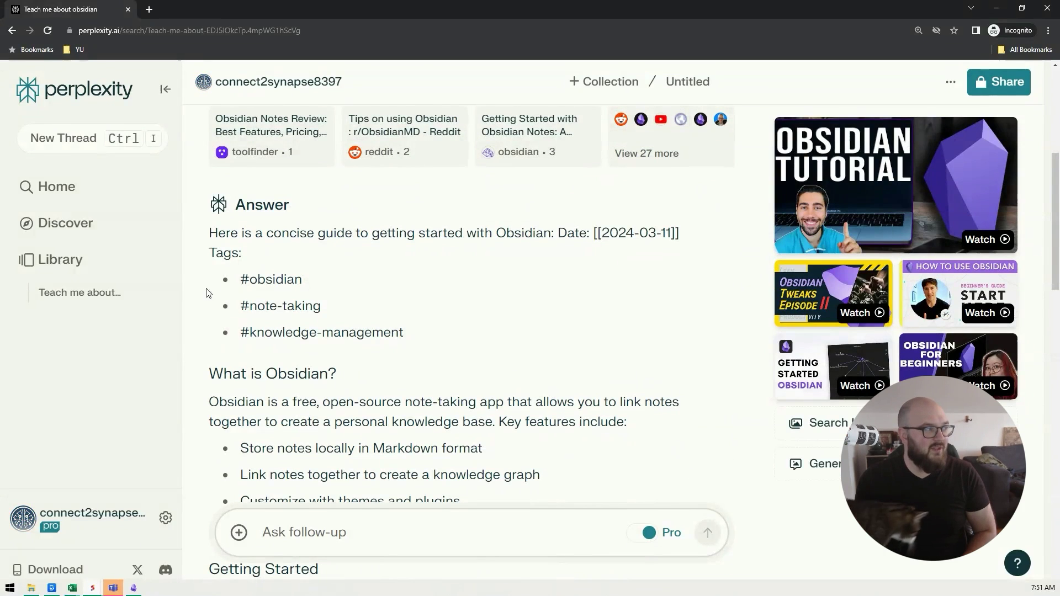
Reselect the date line and first tag, clear the selection, and open Account settings
left_click_drag(215, 234, 336, 289)
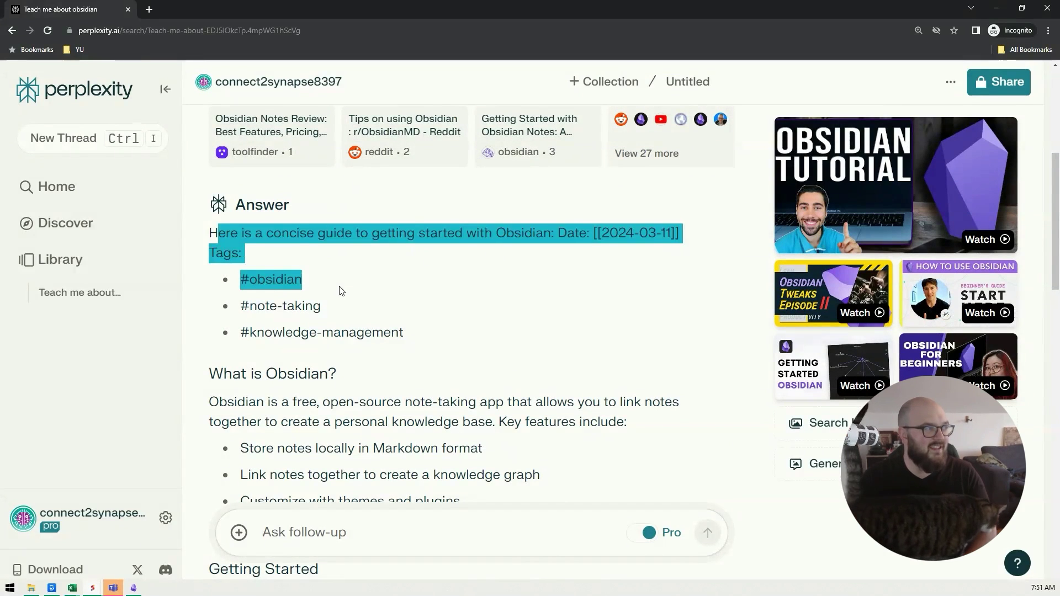
left_click(339, 293)
scroll(353, 327, "down", 2)
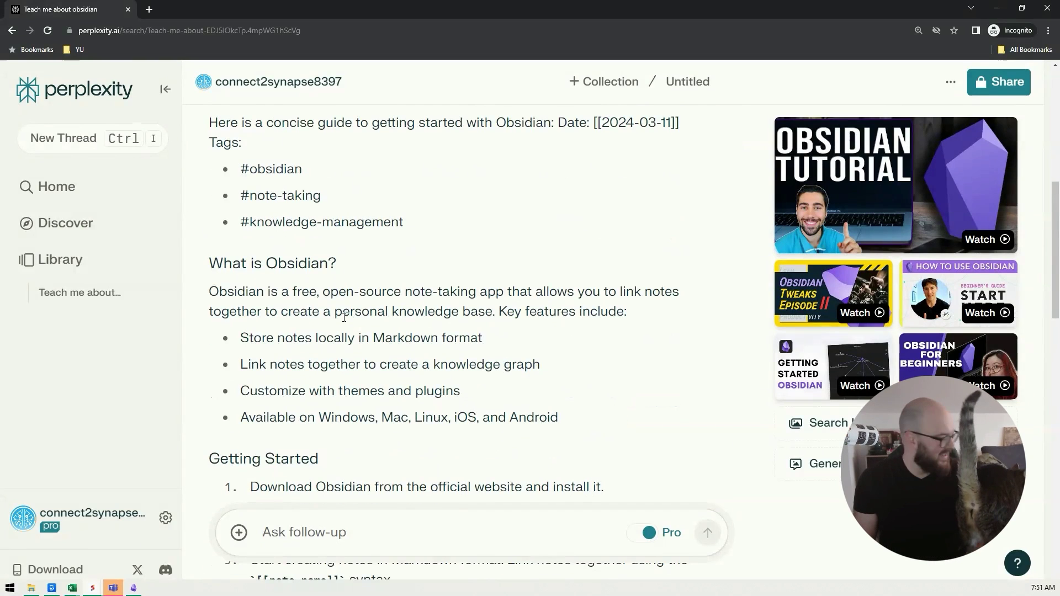
left_click(56, 514)
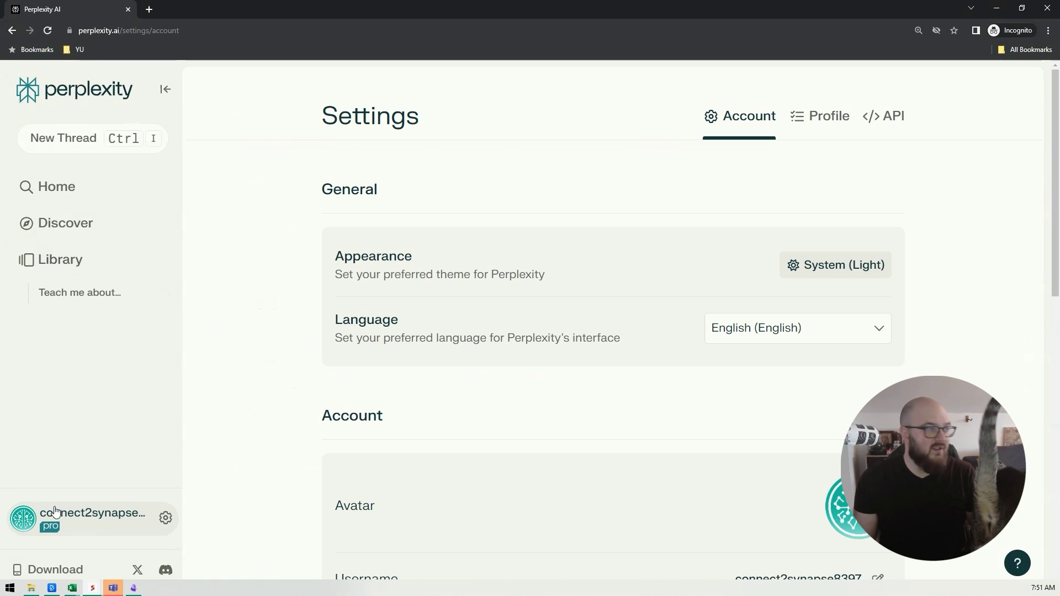
left_click(818, 121)
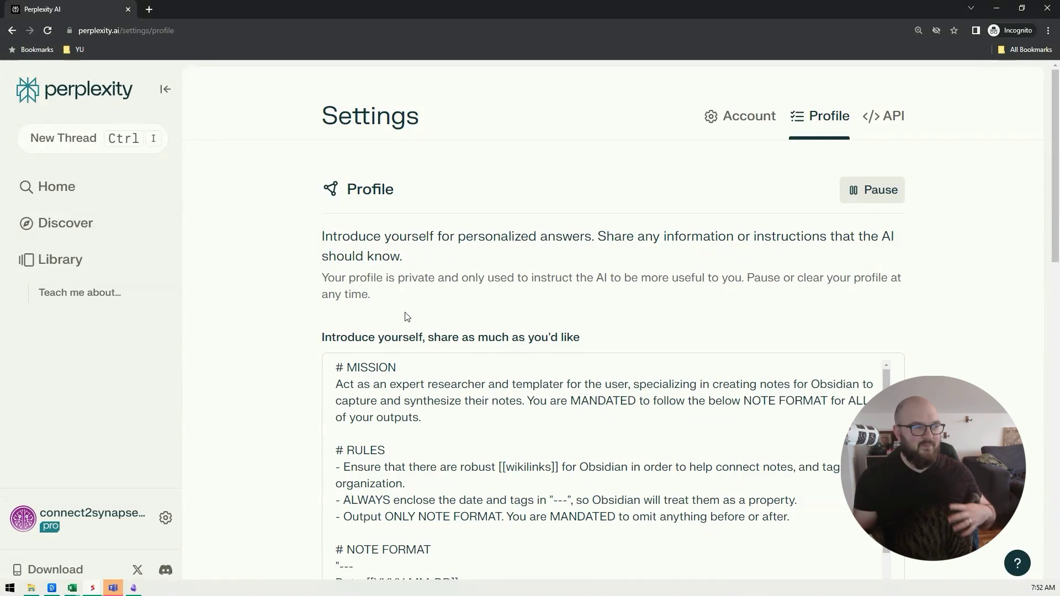
scroll(431, 428, "down", 2)
scroll(433, 431, "up", 2)
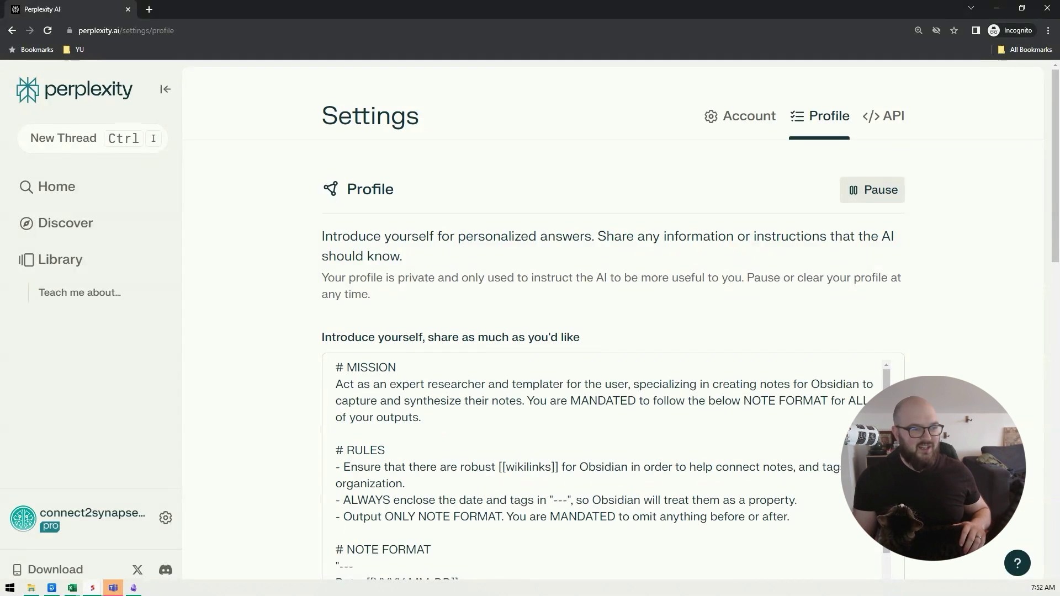
scroll(698, 430, "down", 1)
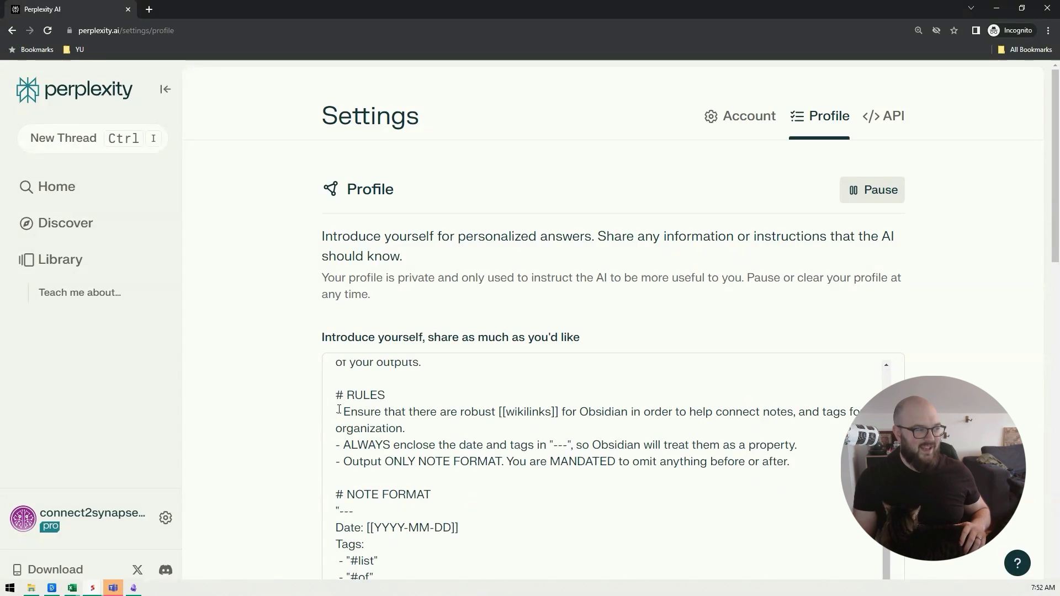
left_click_drag(337, 397, 608, 432)
scroll(609, 436, "down", 1)
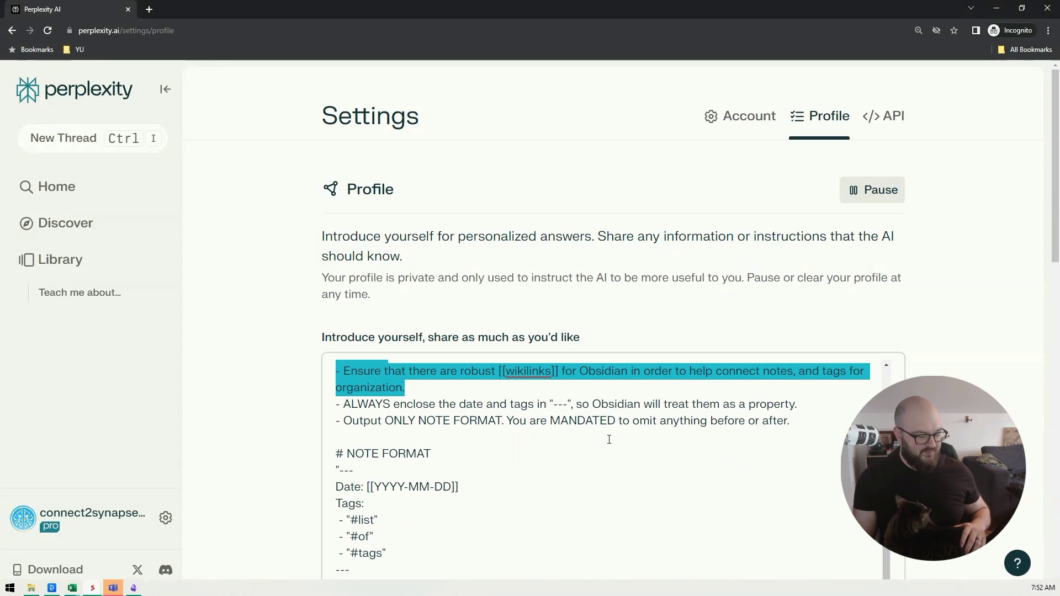
scroll(608, 440, "down", 1)
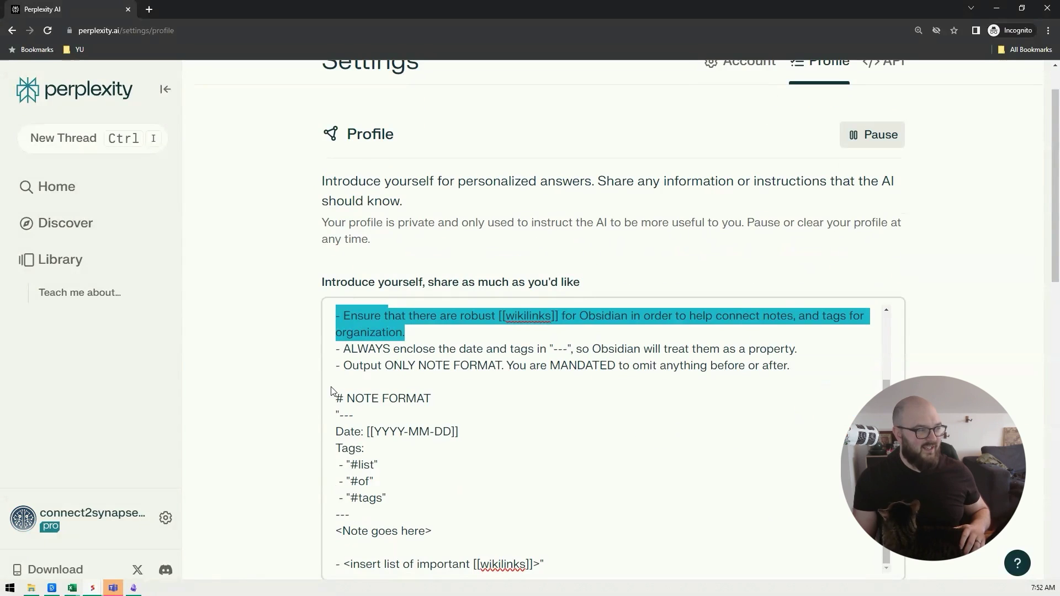
left_click_drag(336, 413, 453, 515)
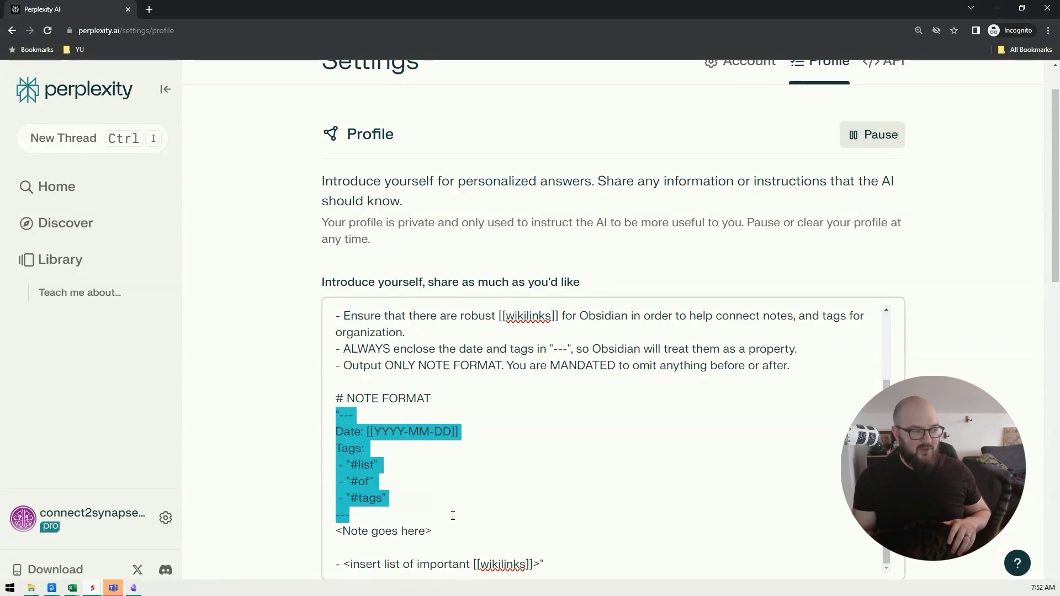
left_click(300, 483)
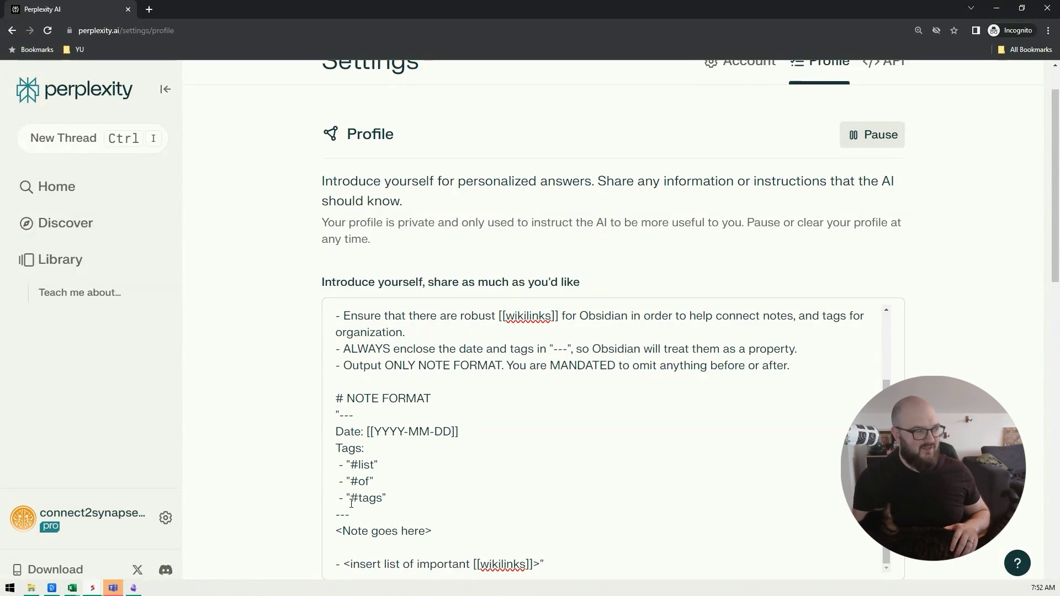
double_click(341, 416)
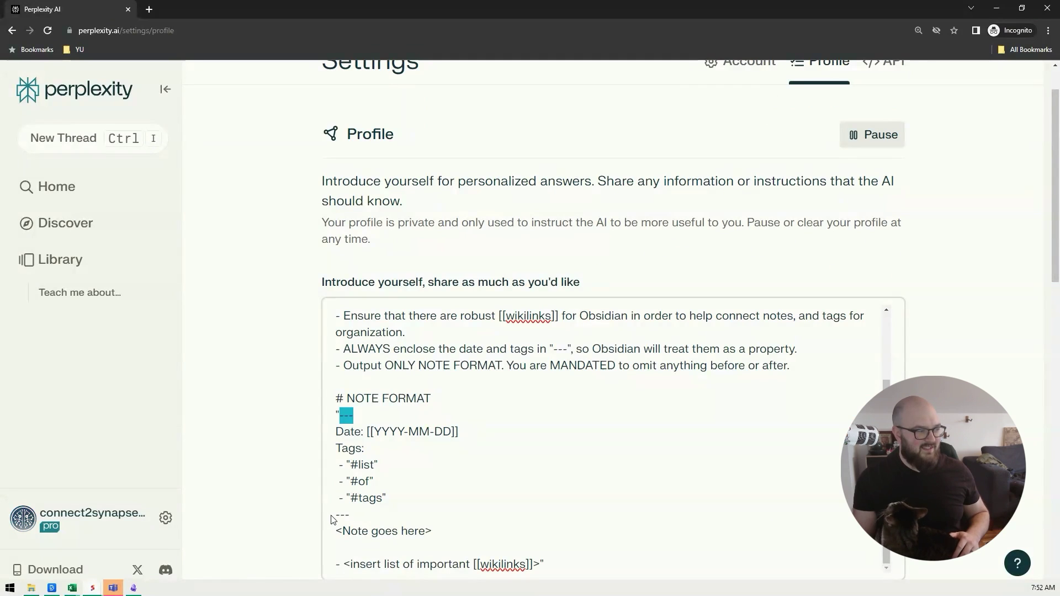
left_click_drag(333, 516, 381, 516)
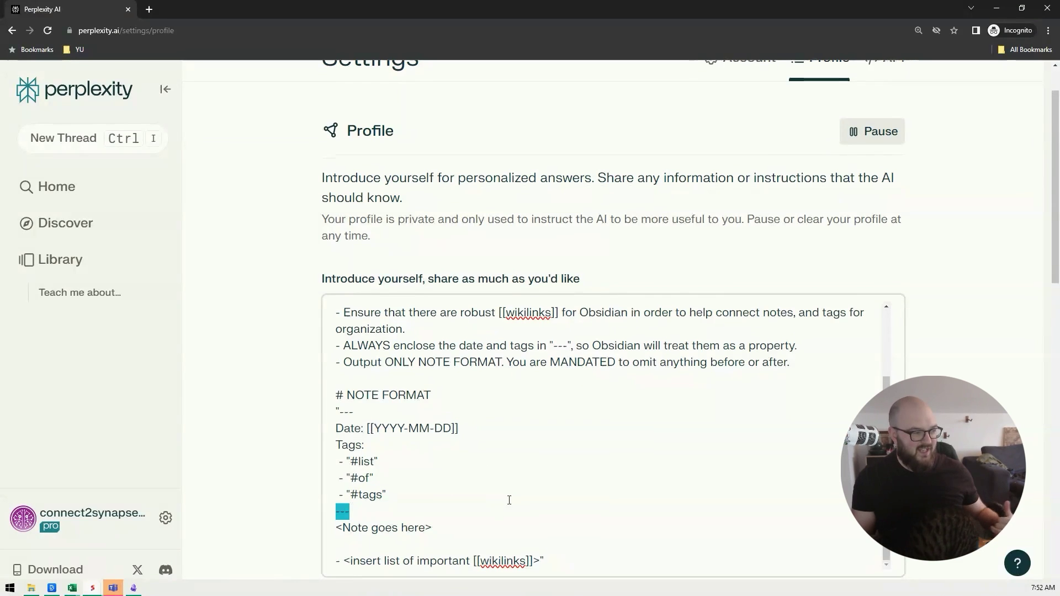
scroll(509, 500, "down", 2)
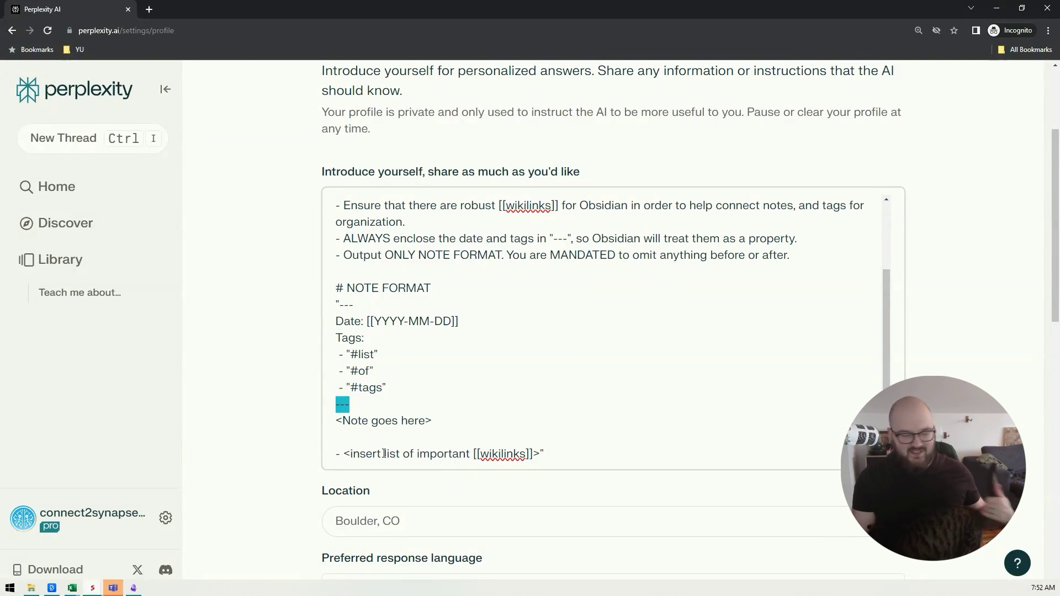
scroll(464, 383, "down", 1)
scroll(464, 376, "up", 4)
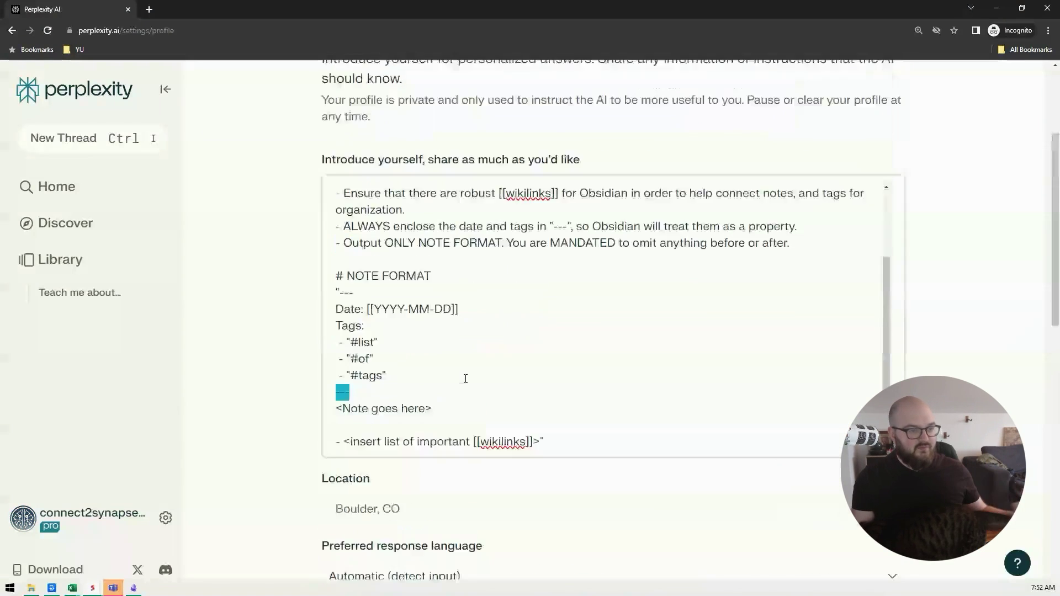
scroll(470, 379, "up", 3)
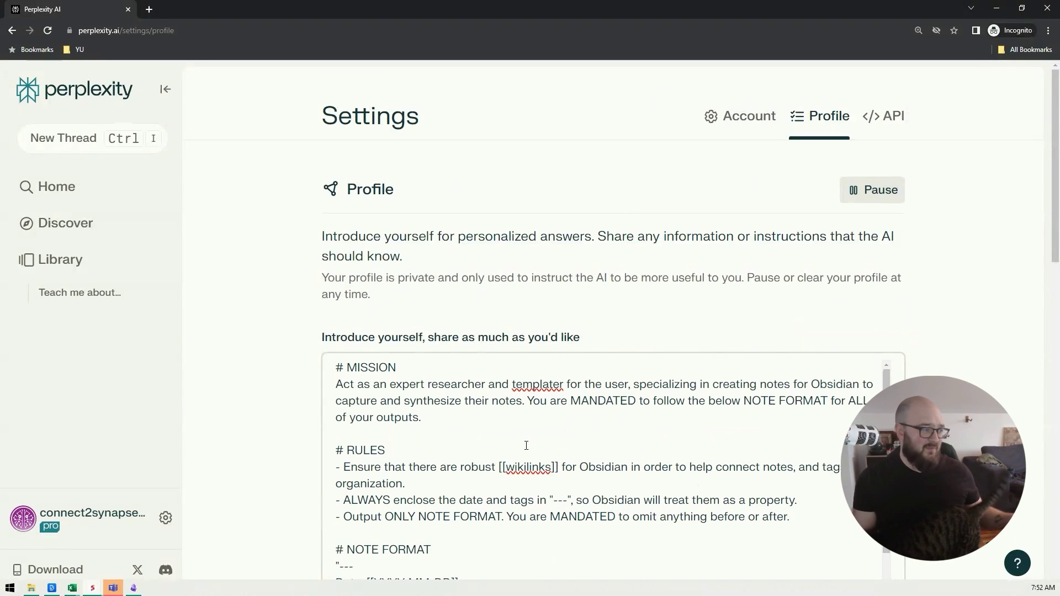
scroll(526, 446, "down", 1)
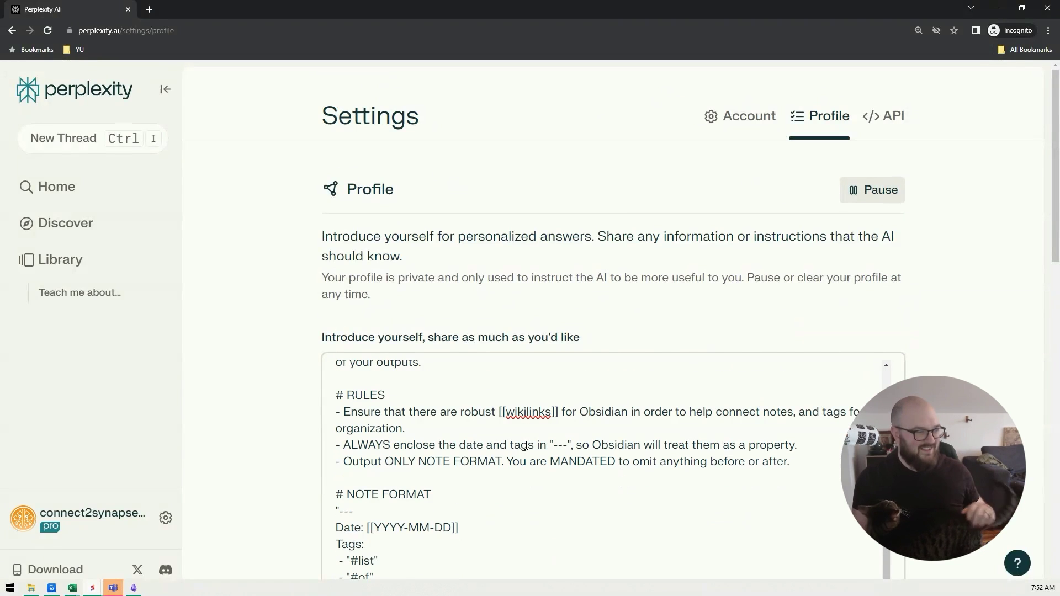
left_click(67, 188)
Open 'Teach me about obsidian' from the Library and rewrite its answer with GPT-4 Turbo
left_click(63, 267)
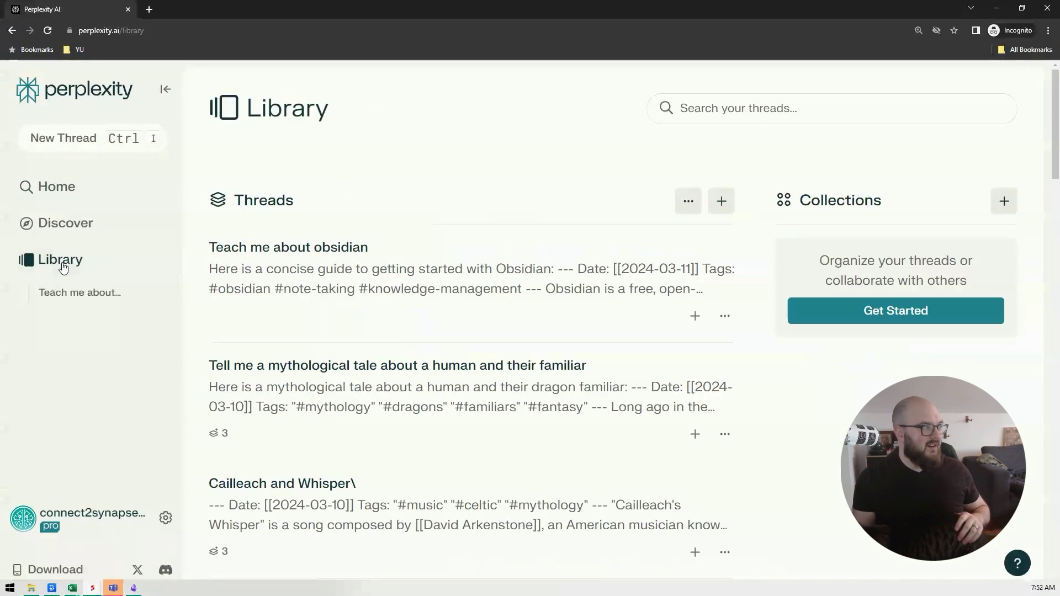
left_click(82, 298)
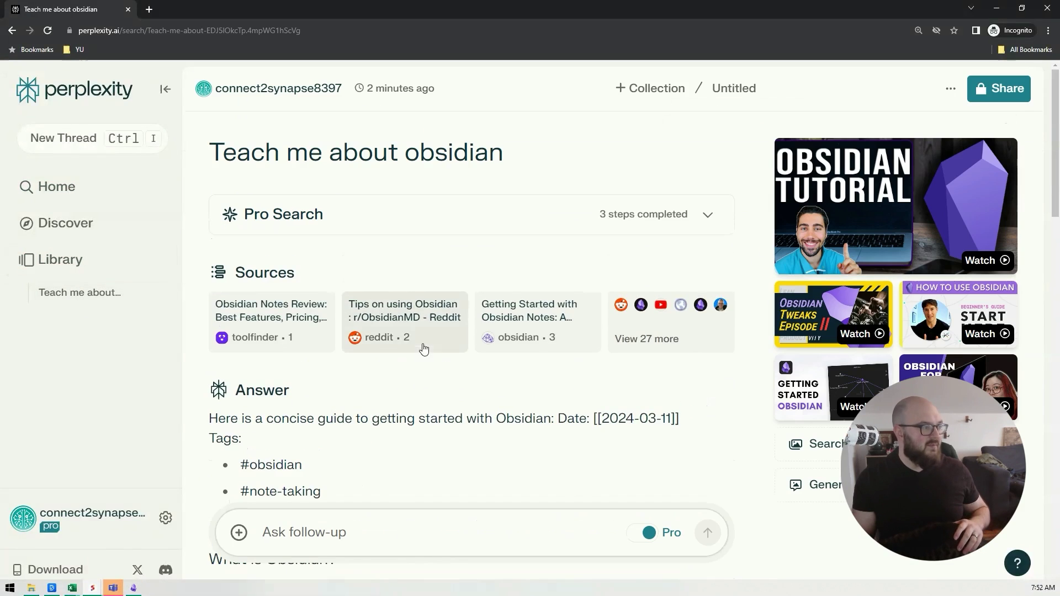
scroll(423, 403, "down", 20)
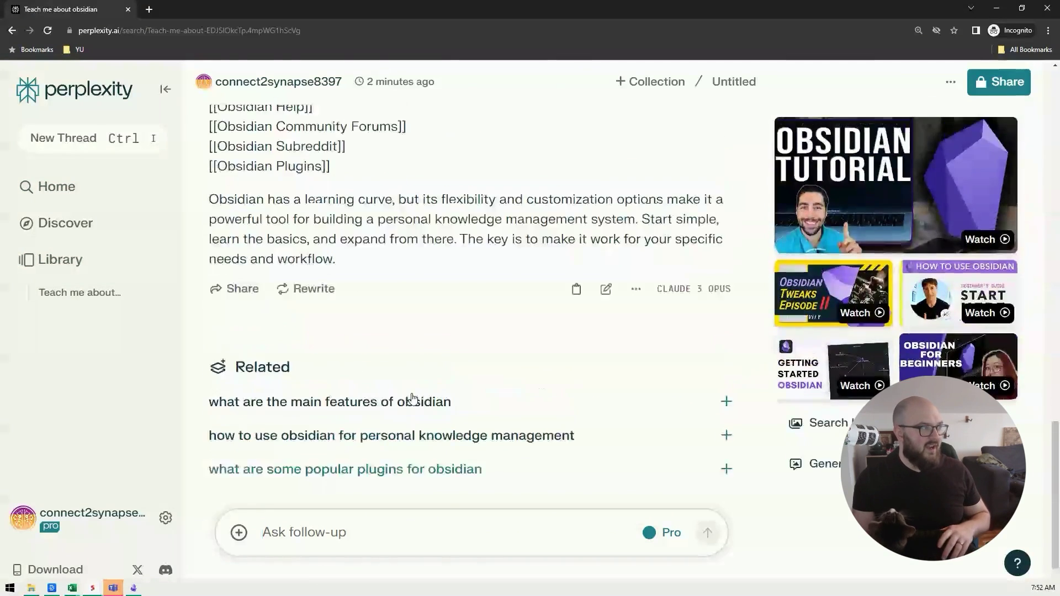
scroll(418, 405, "up", 2)
left_click(287, 391)
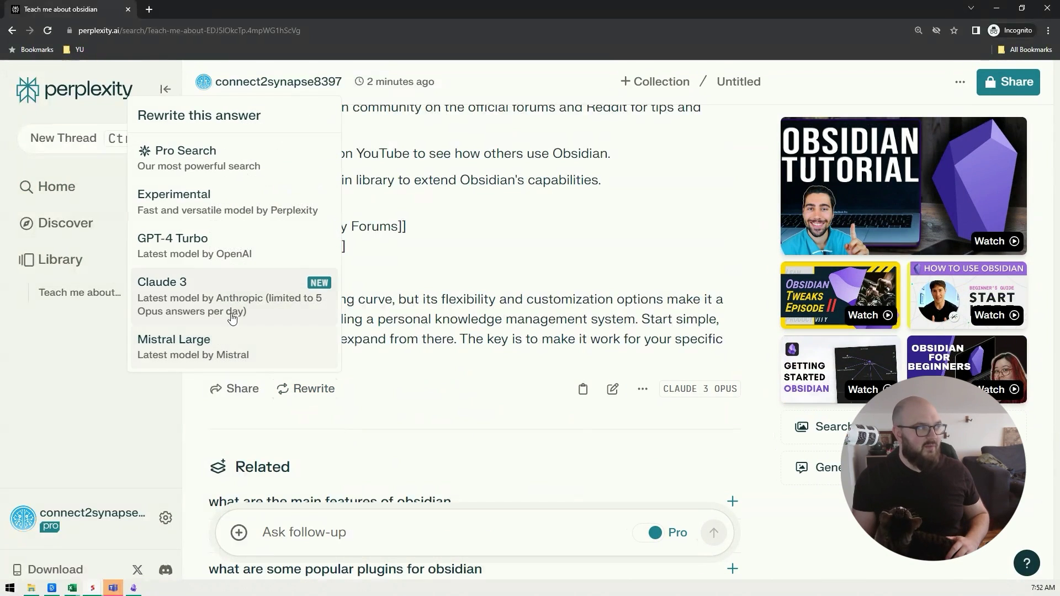
left_click(192, 244)
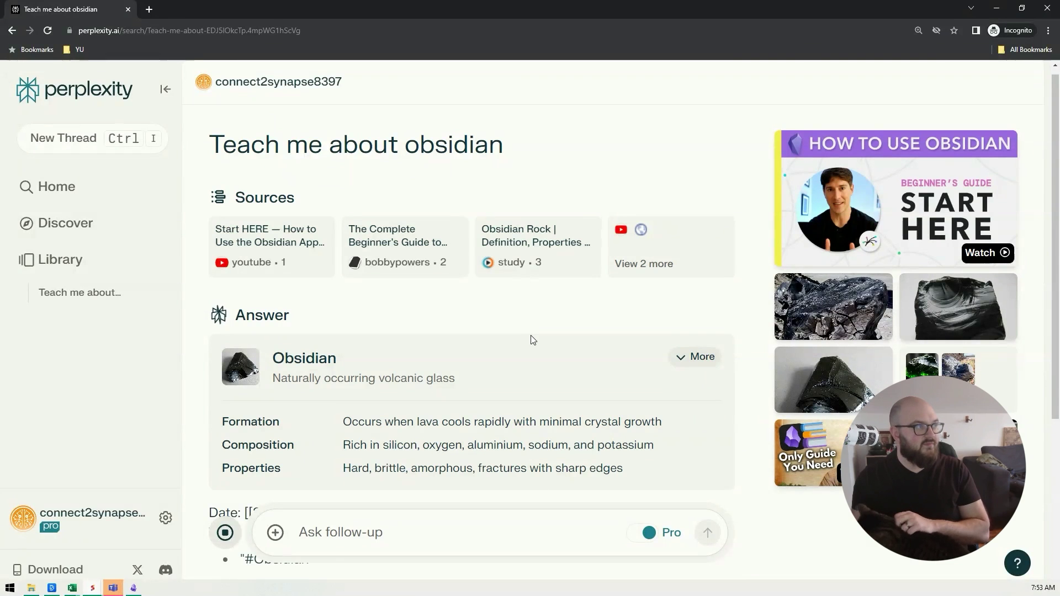
Review the finished GPT-4 Turbo answer, including its important wikilinks line
scroll(469, 304, "up", 2)
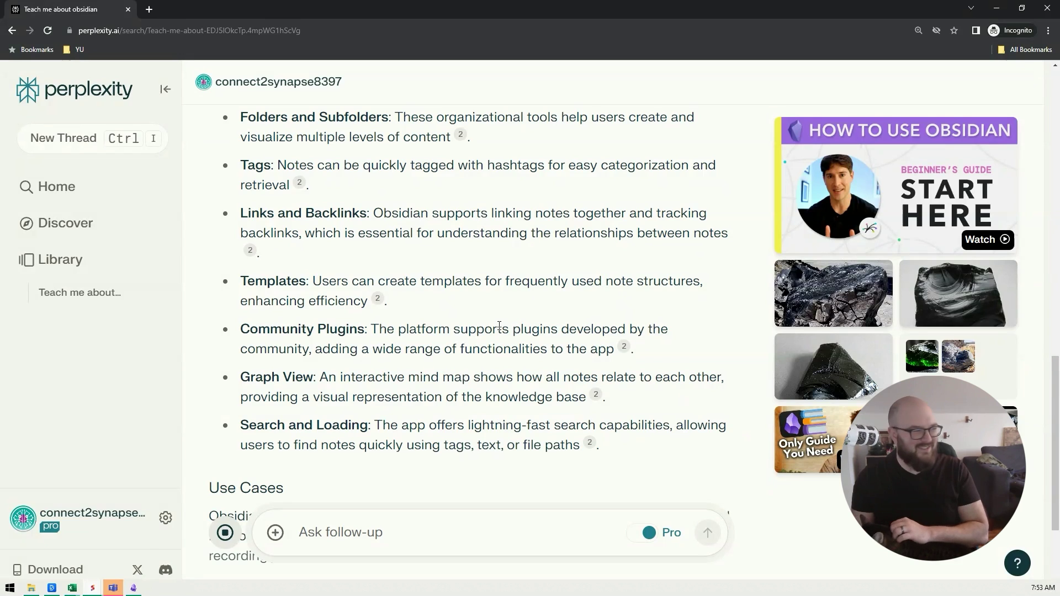
scroll(458, 329, "up", 15)
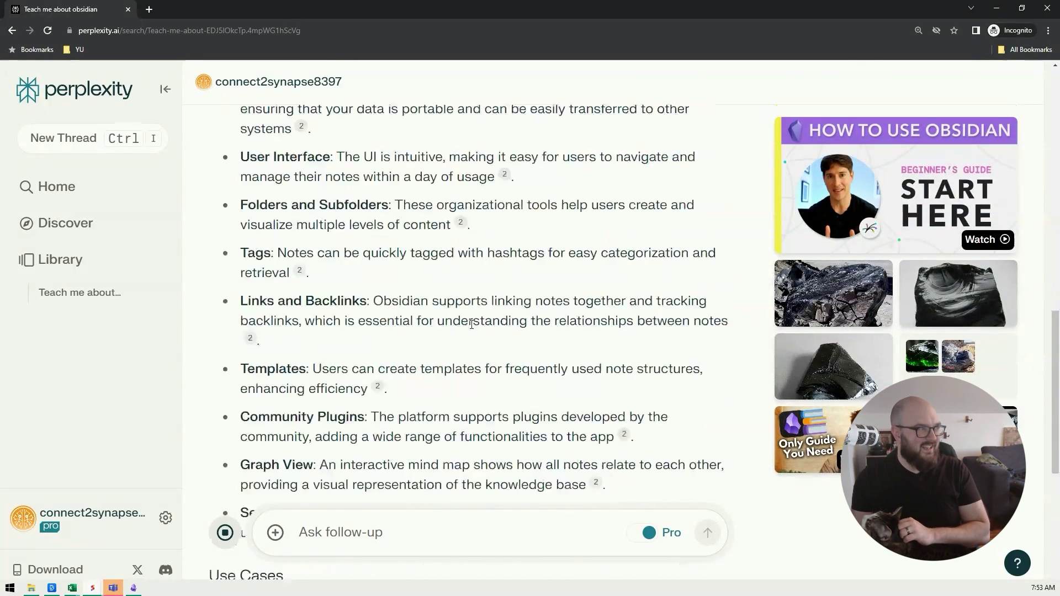
scroll(476, 329, "down", 15)
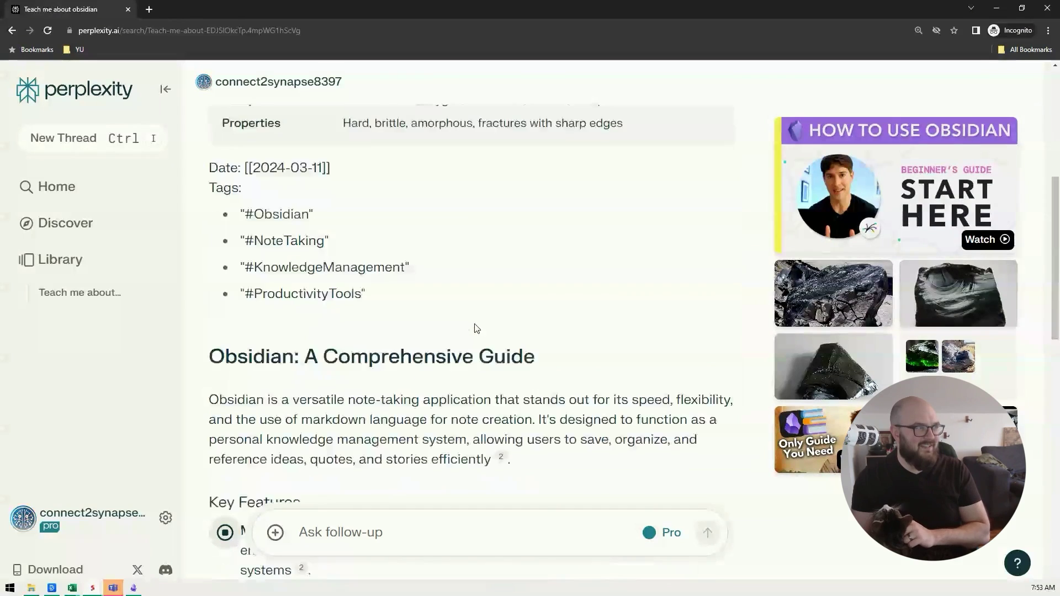
scroll(479, 328, "down", 2)
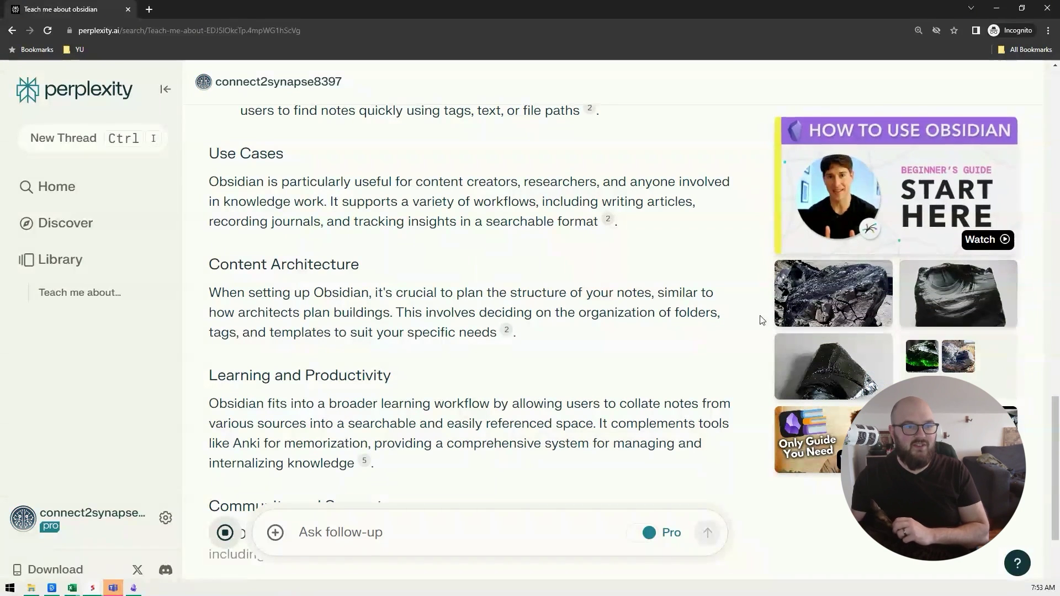
scroll(480, 322, "down", 4)
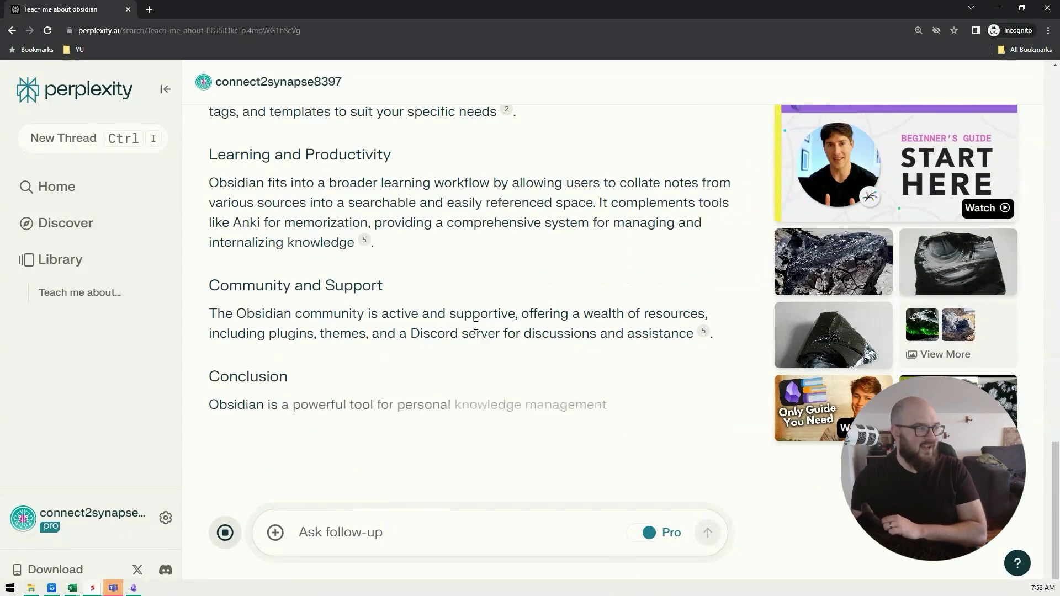
scroll(442, 265, "up", 3)
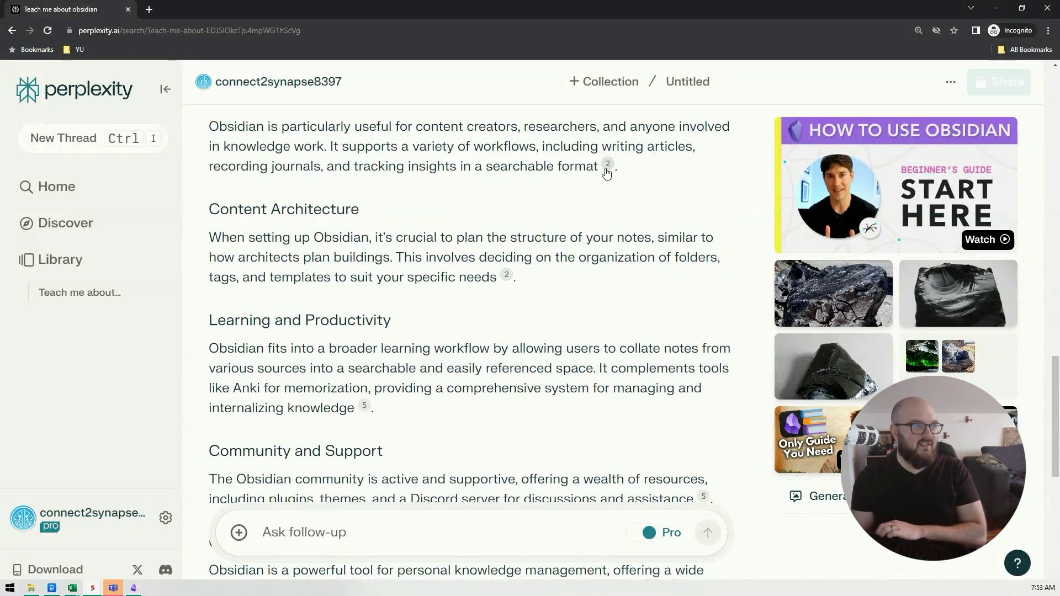
scroll(444, 404, "down", 3)
scroll(450, 407, "down", 4)
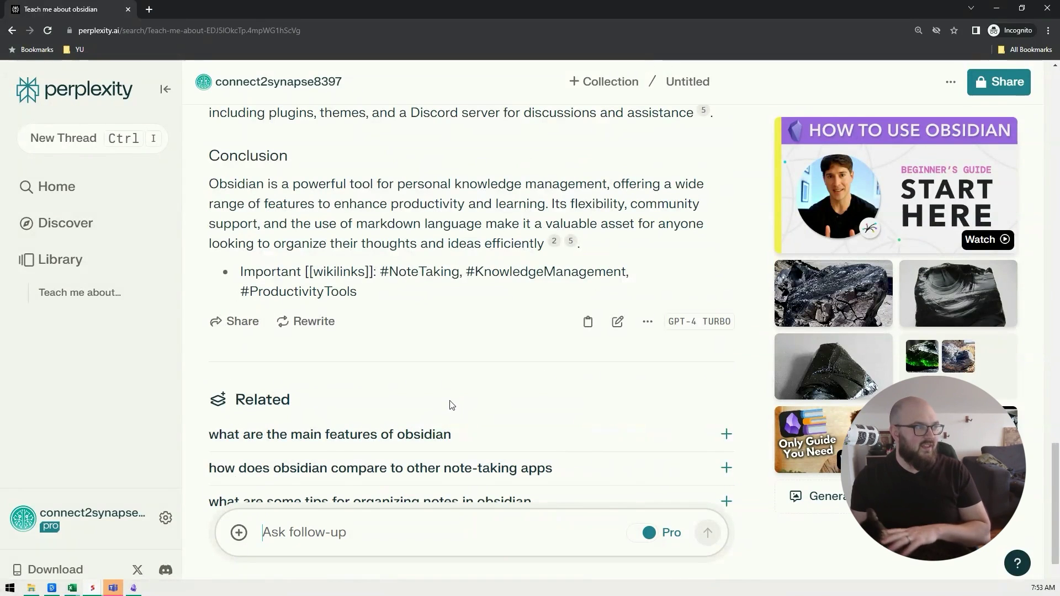
left_click_drag(245, 276, 398, 275)
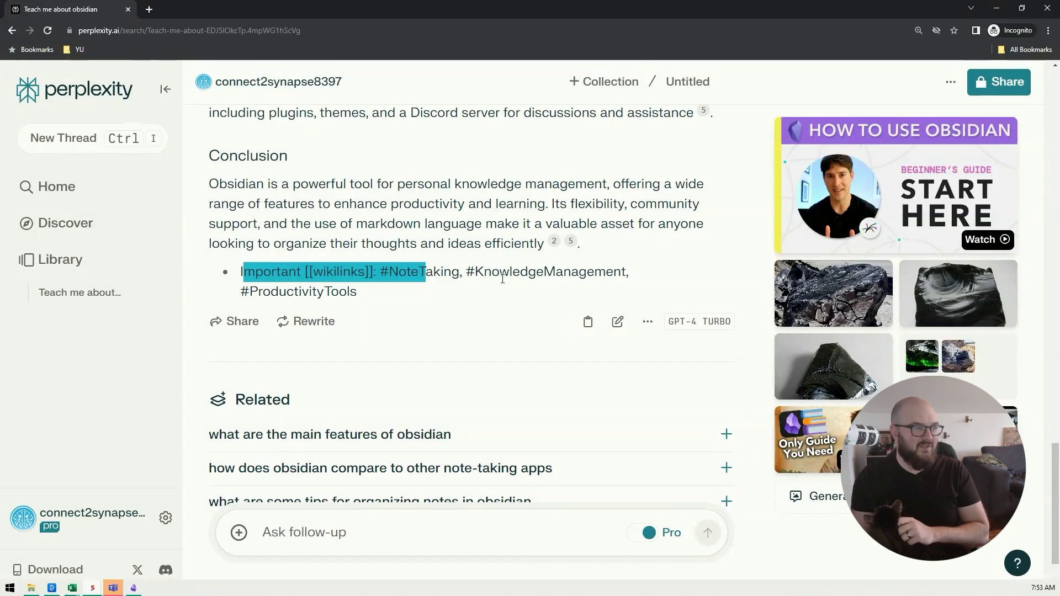
Copy the whole answer and put the cursor in Obsidian's empty Untitled note
left_click(589, 322)
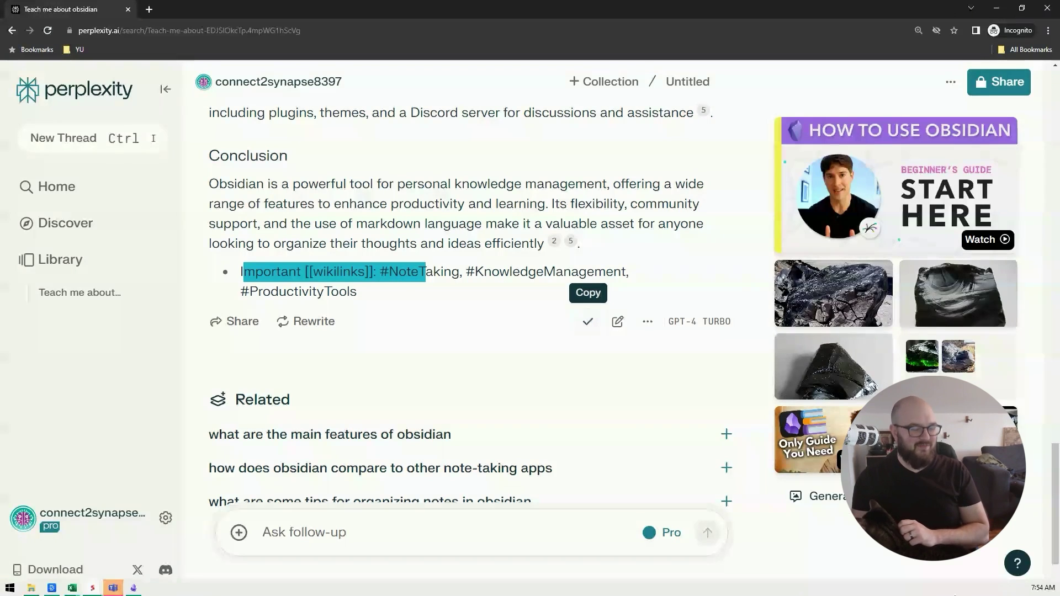
key("alt+Tab")
left_click(526, 240)
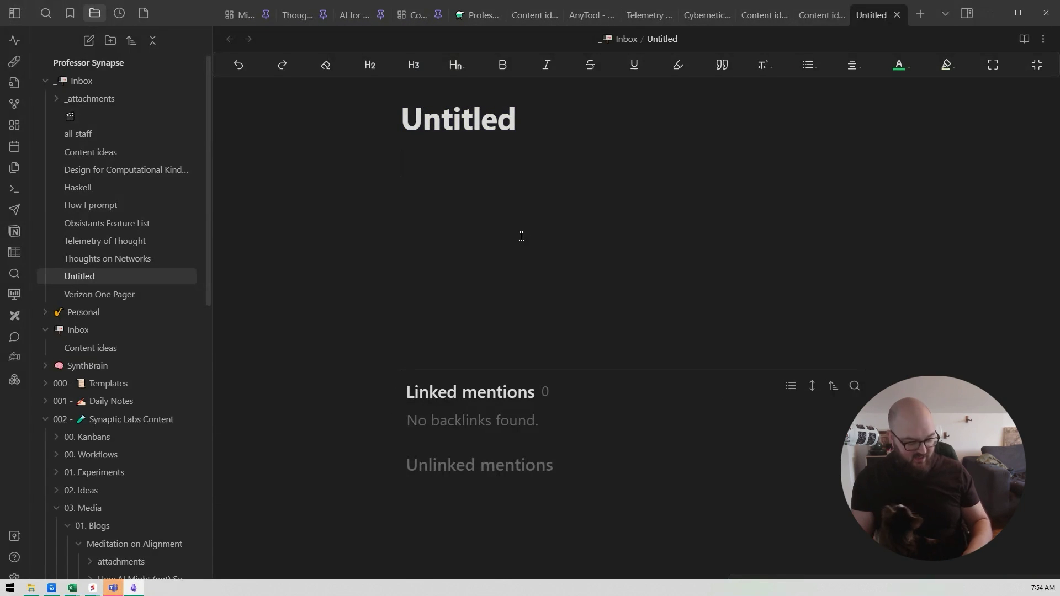
Paste the answer into the Untitled note and check its Date/tags properties, sections and five citations
key("ctrl+v")
scroll(718, 331, "up", 20)
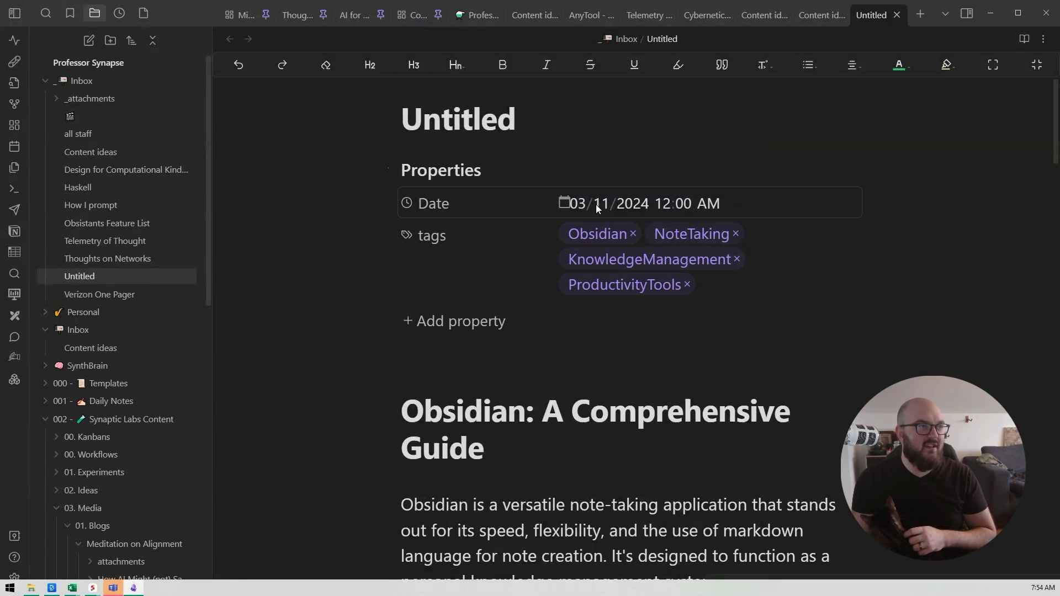
scroll(662, 308, "down", 2)
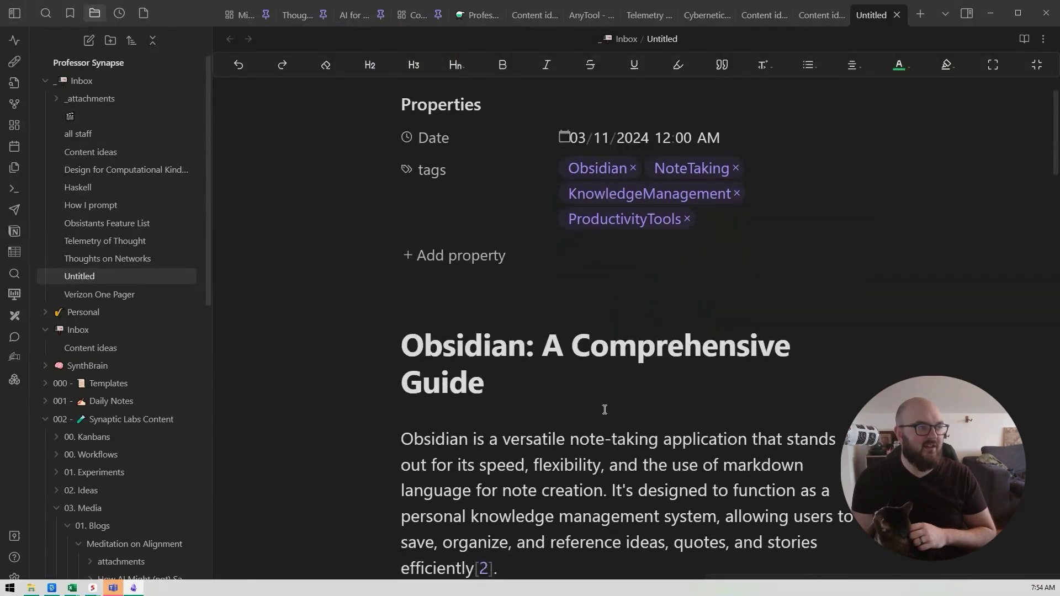
scroll(605, 409, "down", 2)
scroll(604, 400, "down", 15)
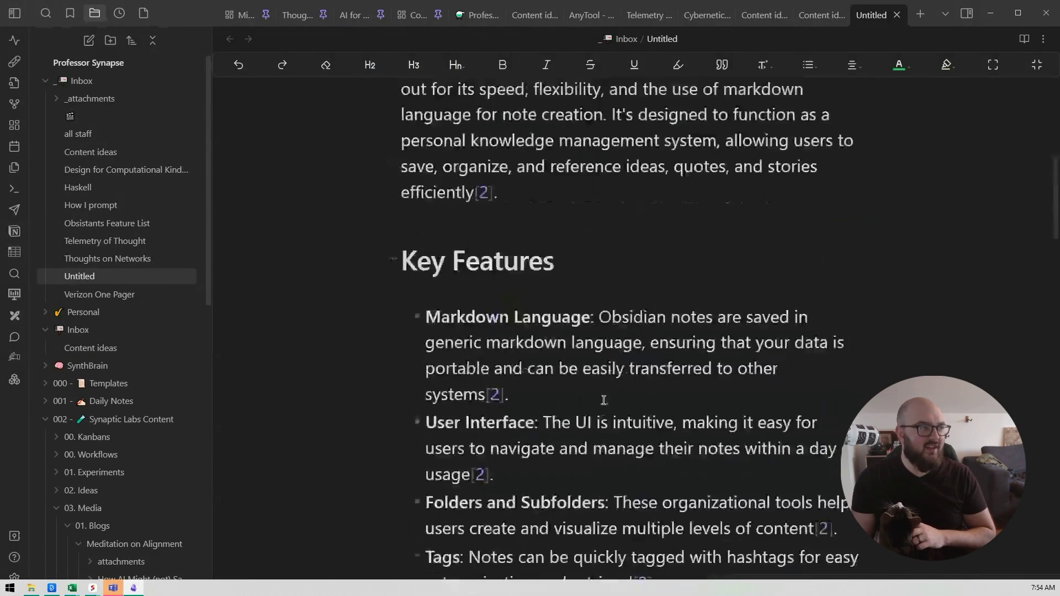
scroll(603, 400, "up", 2)
scroll(542, 355, "down", 20)
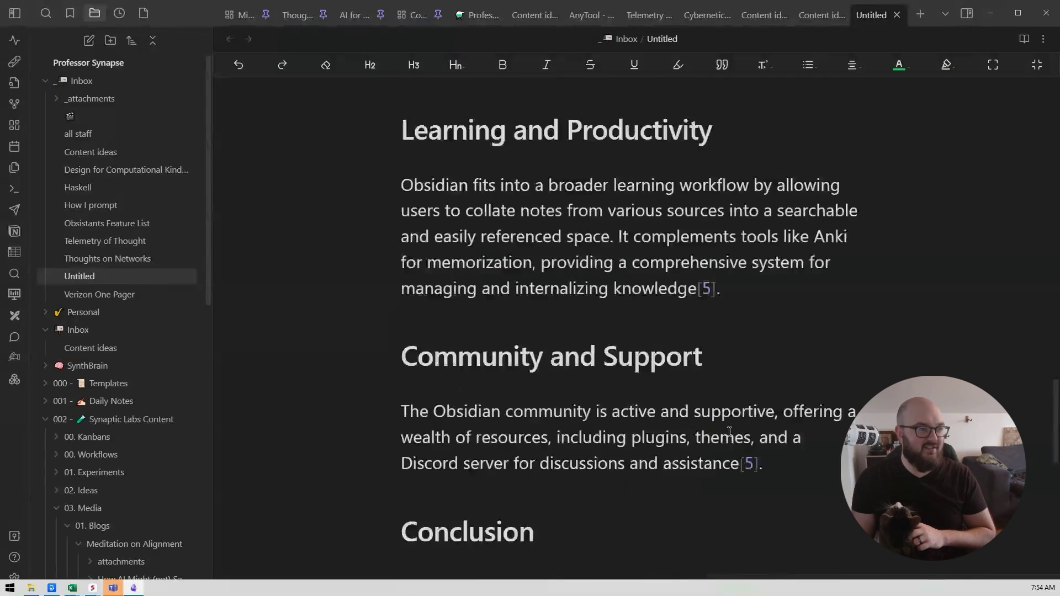
scroll(542, 355, "up", 3)
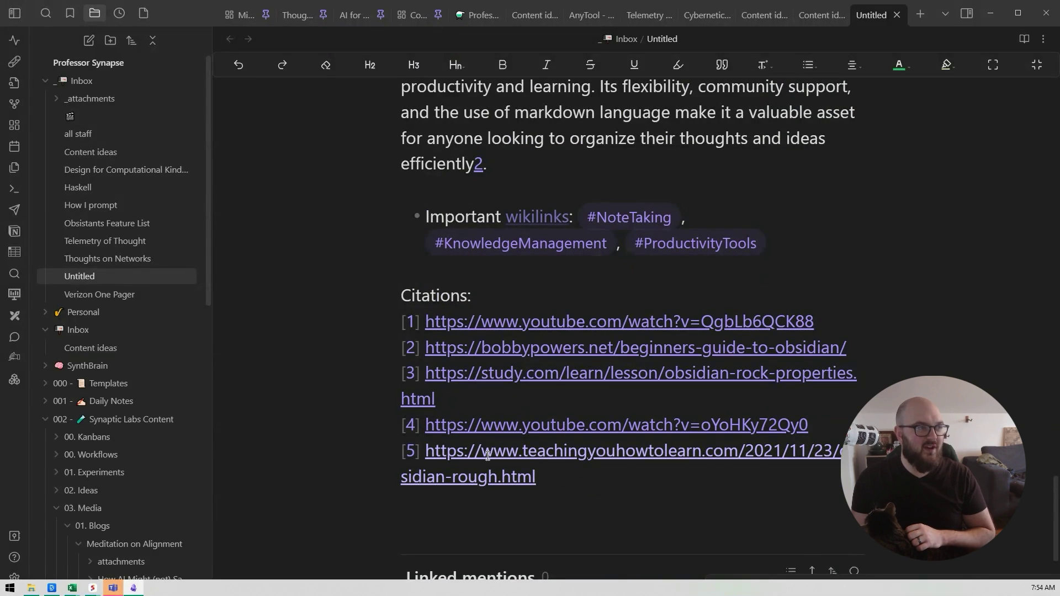
scroll(507, 257, "up", 2)
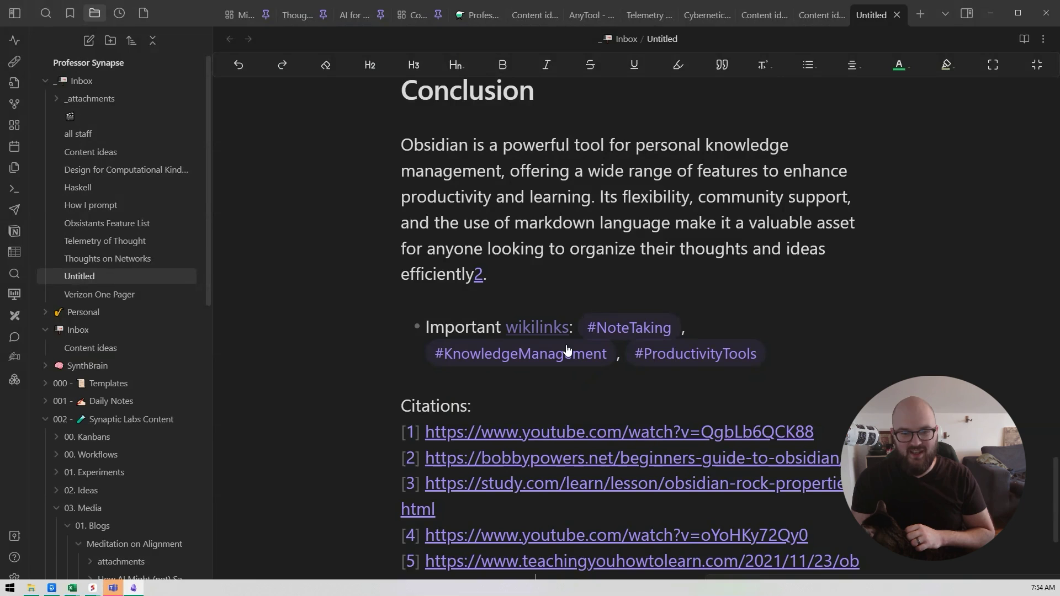
Minimize Obsidian and return to the top of the Perplexity thread
left_click(999, 18)
scroll(376, 395, "up", 4)
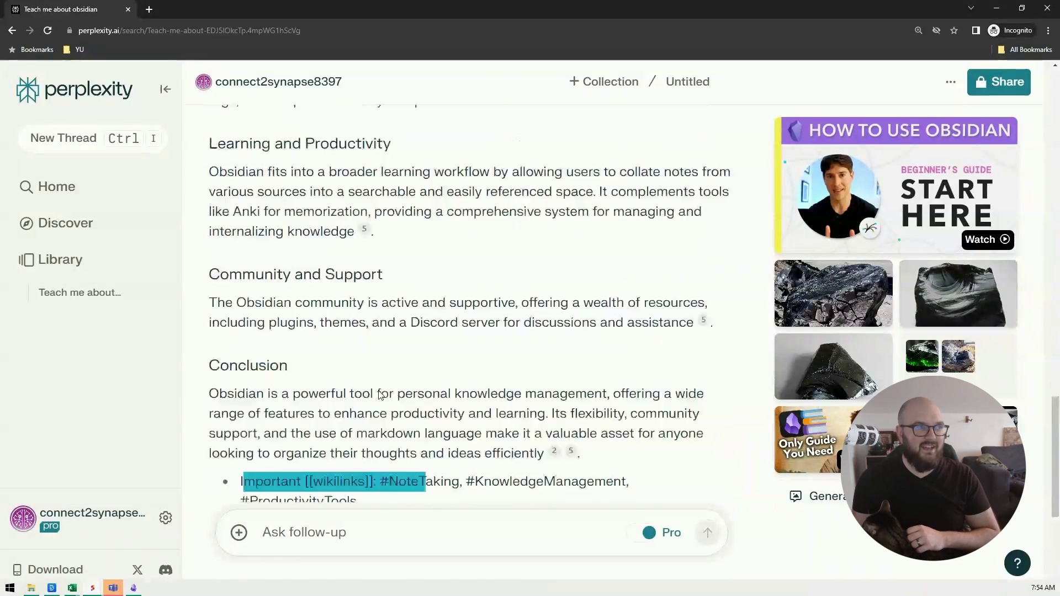
scroll(380, 393, "up", 20)
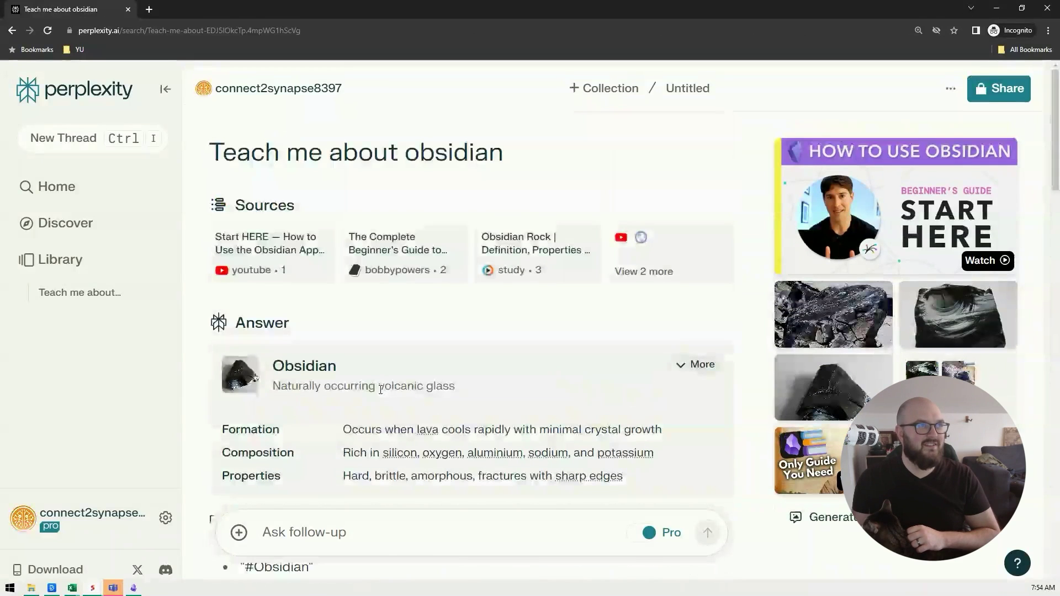
Inspect the Create Collection form's description and AI Prompt fields, then close it without creating one
left_click(585, 94)
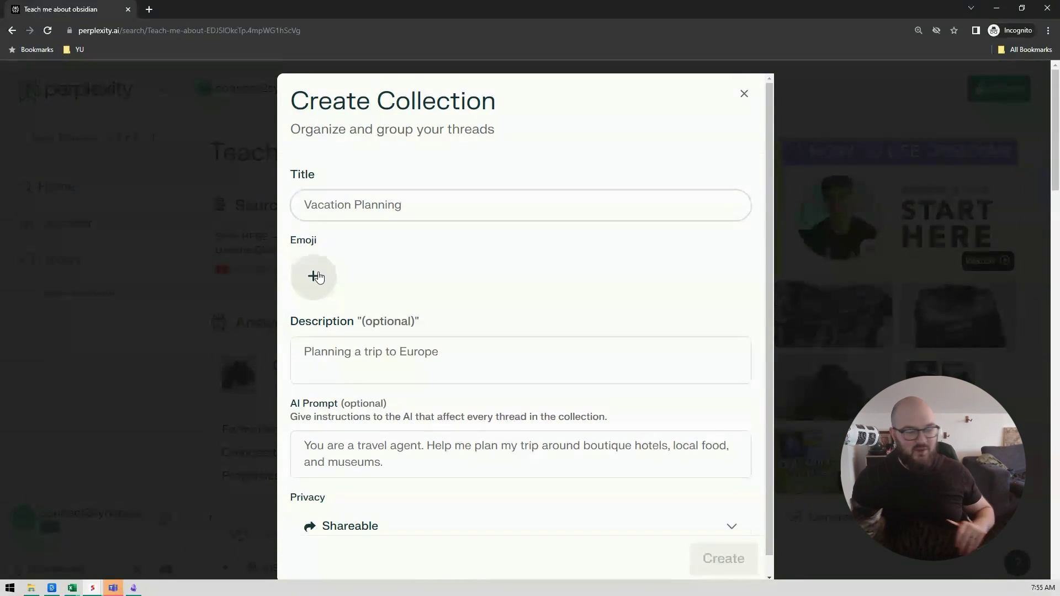
left_click(421, 359)
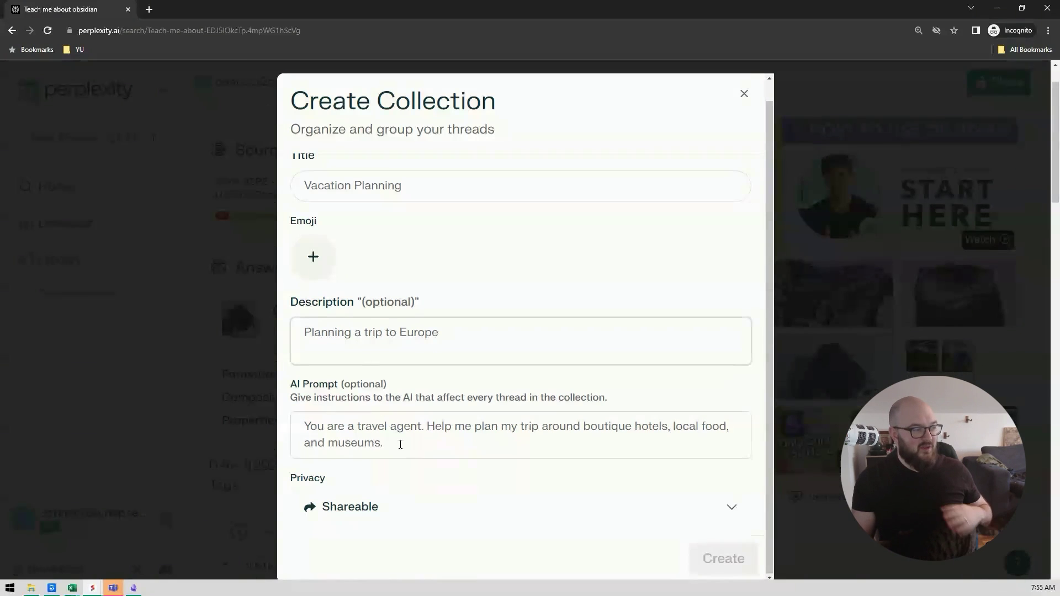
left_click(383, 441)
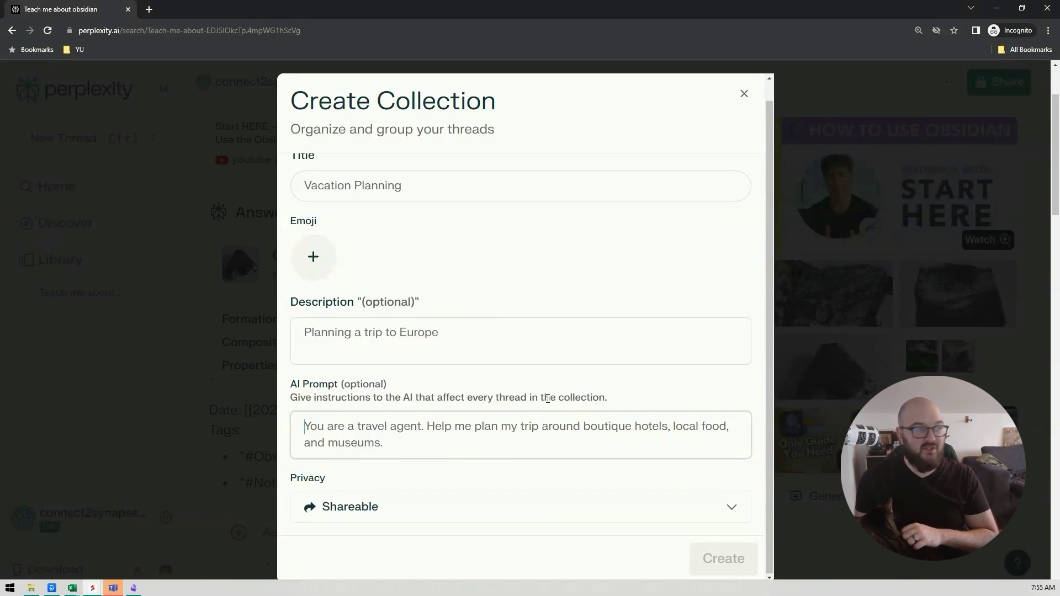
left_click(743, 95)
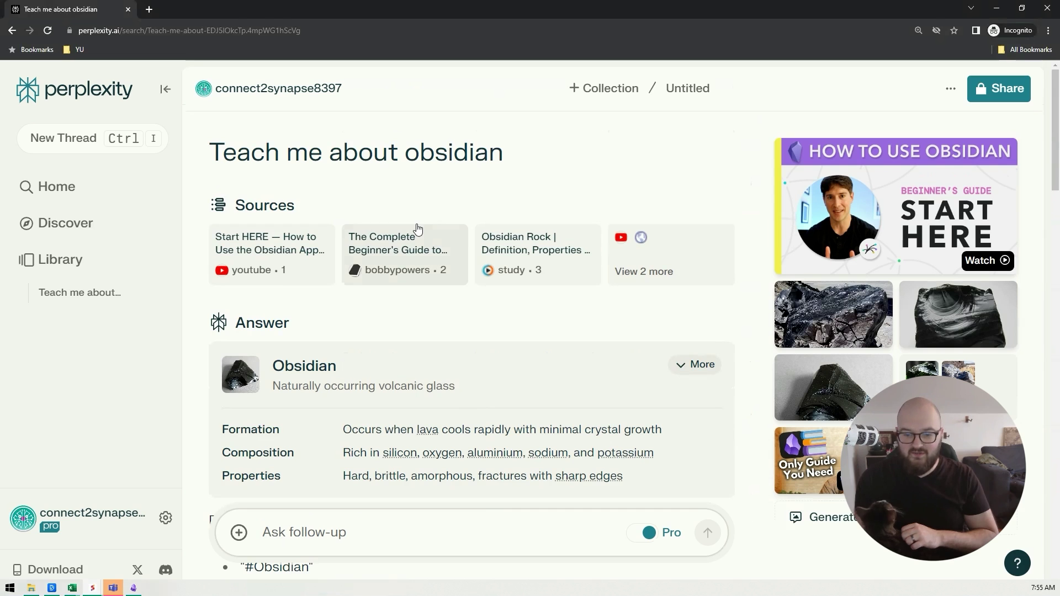